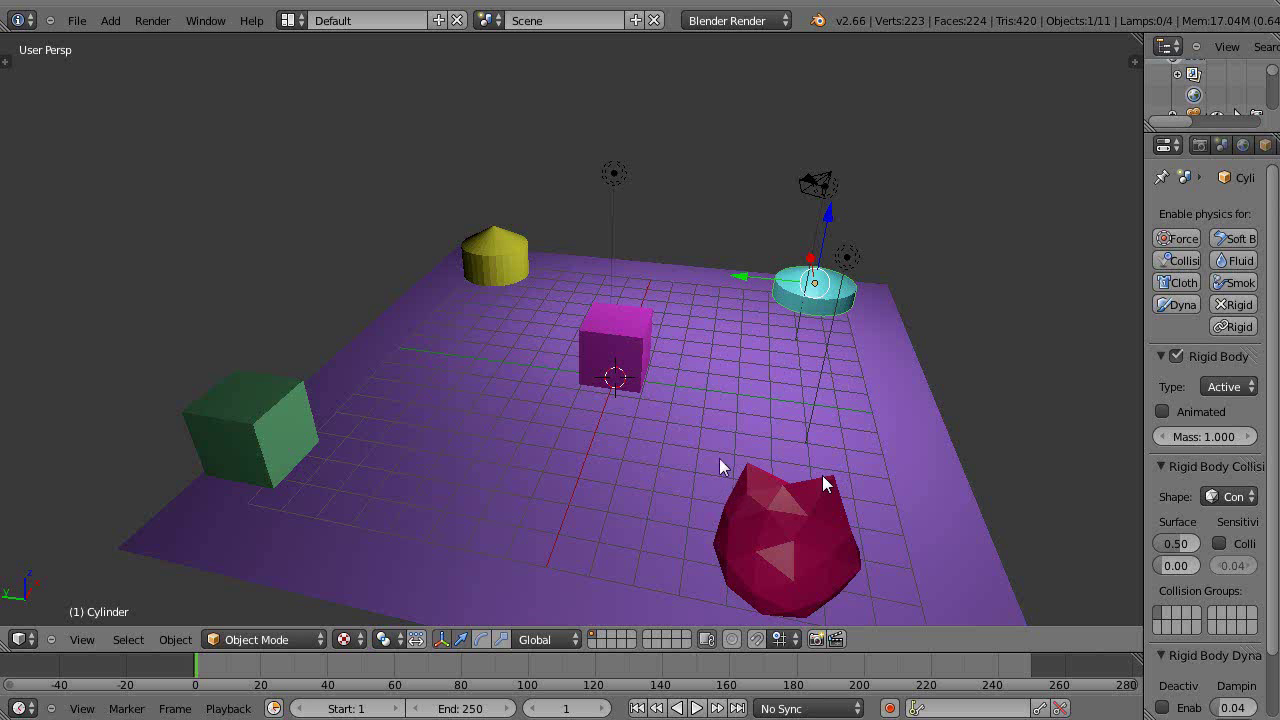
Add the yellow cone as an active rigid body with Animated enabled
right_click(495, 258)
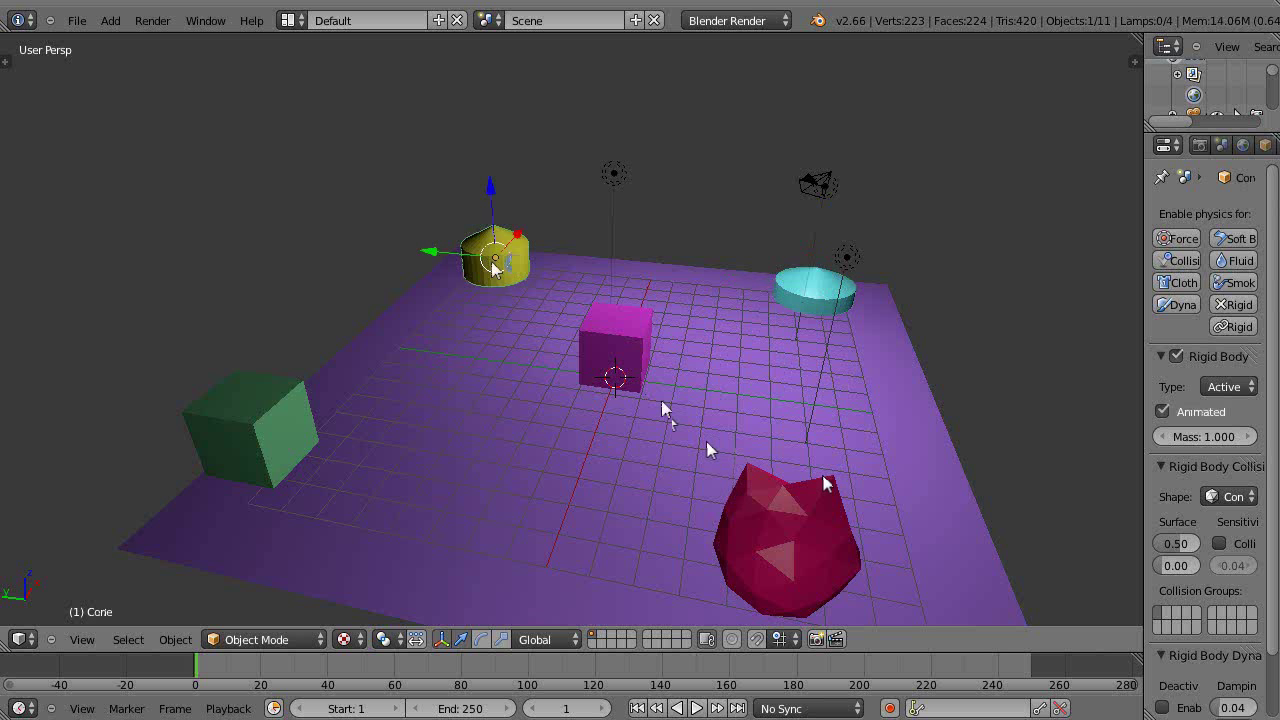
key(t)
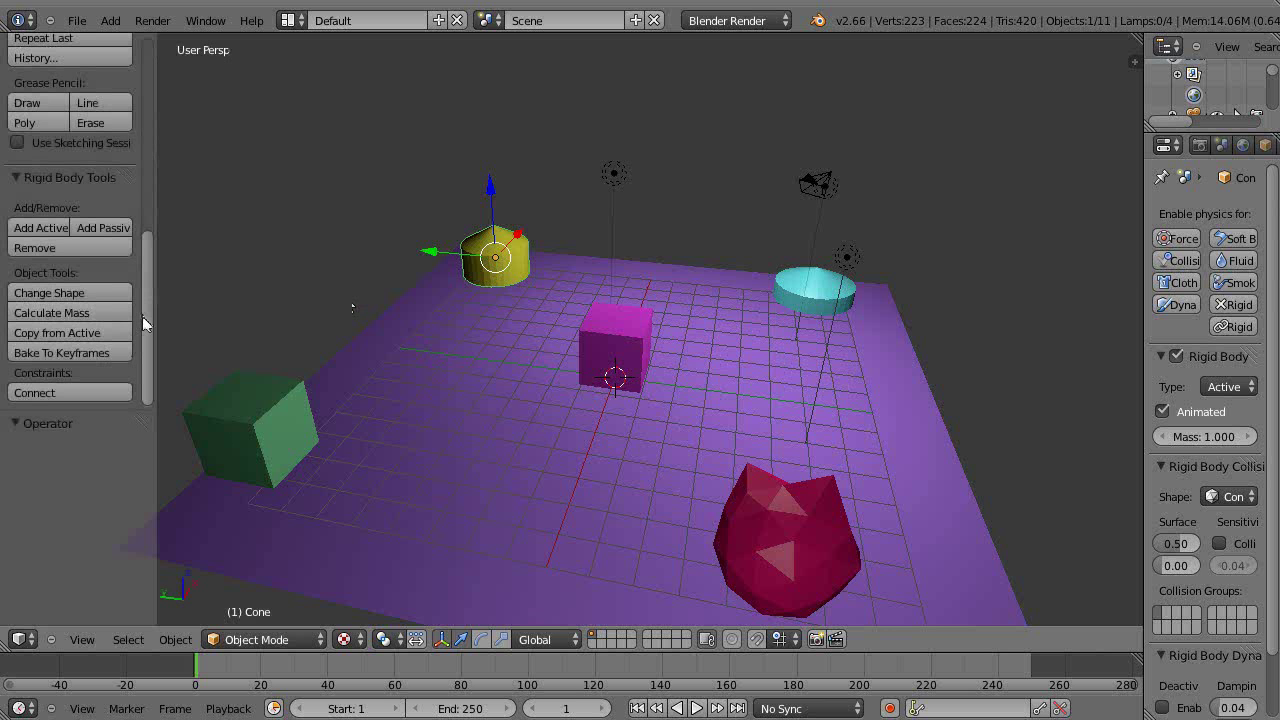
mouse_move(146, 316)
mouse_down()
mouse_move(143, 228)
mouse_move(137, 332)
mouse_up()
middle_drag(349, 465, 357, 463)
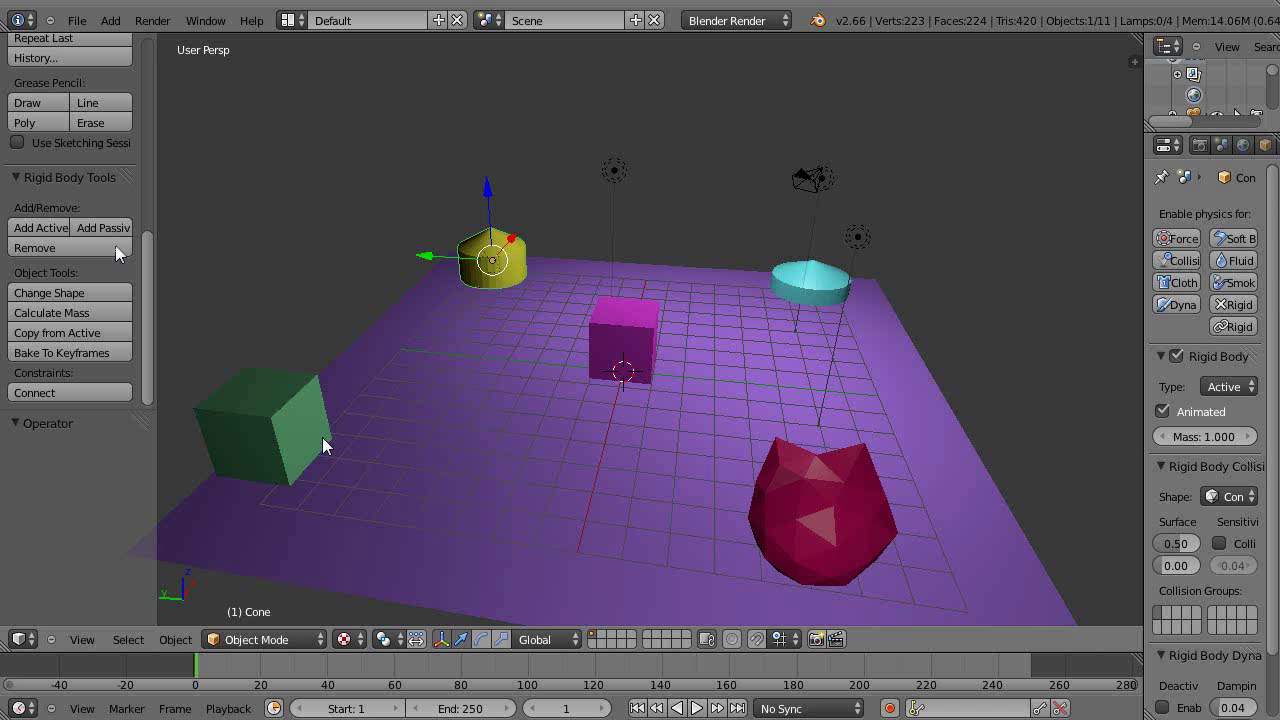
click(40, 230)
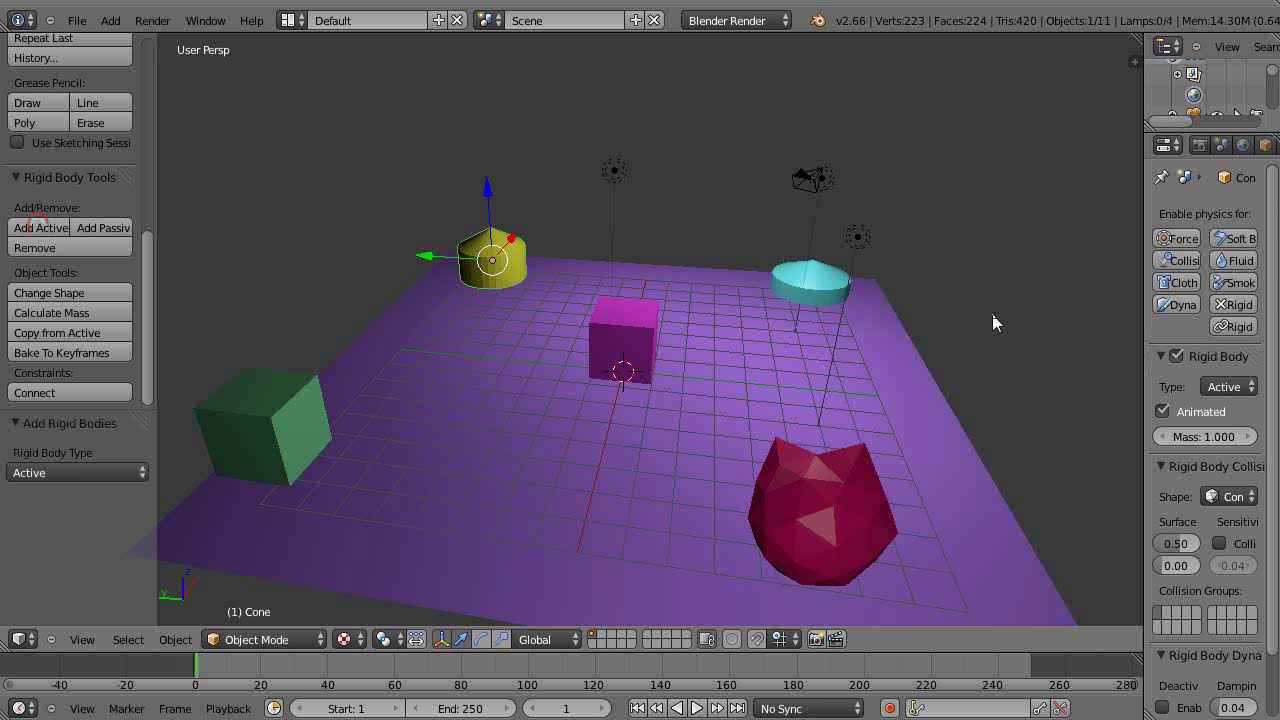
drag(1145, 365, 1001, 365)
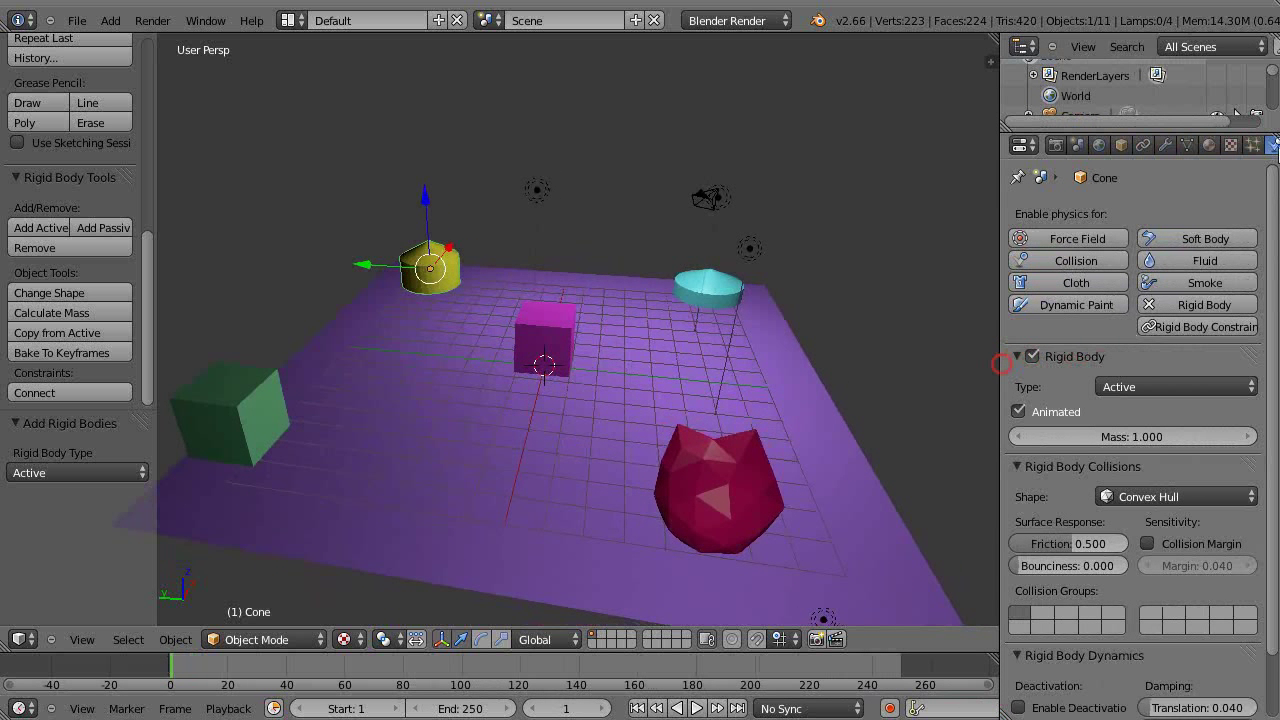
click(1018, 411)
click(1018, 411)
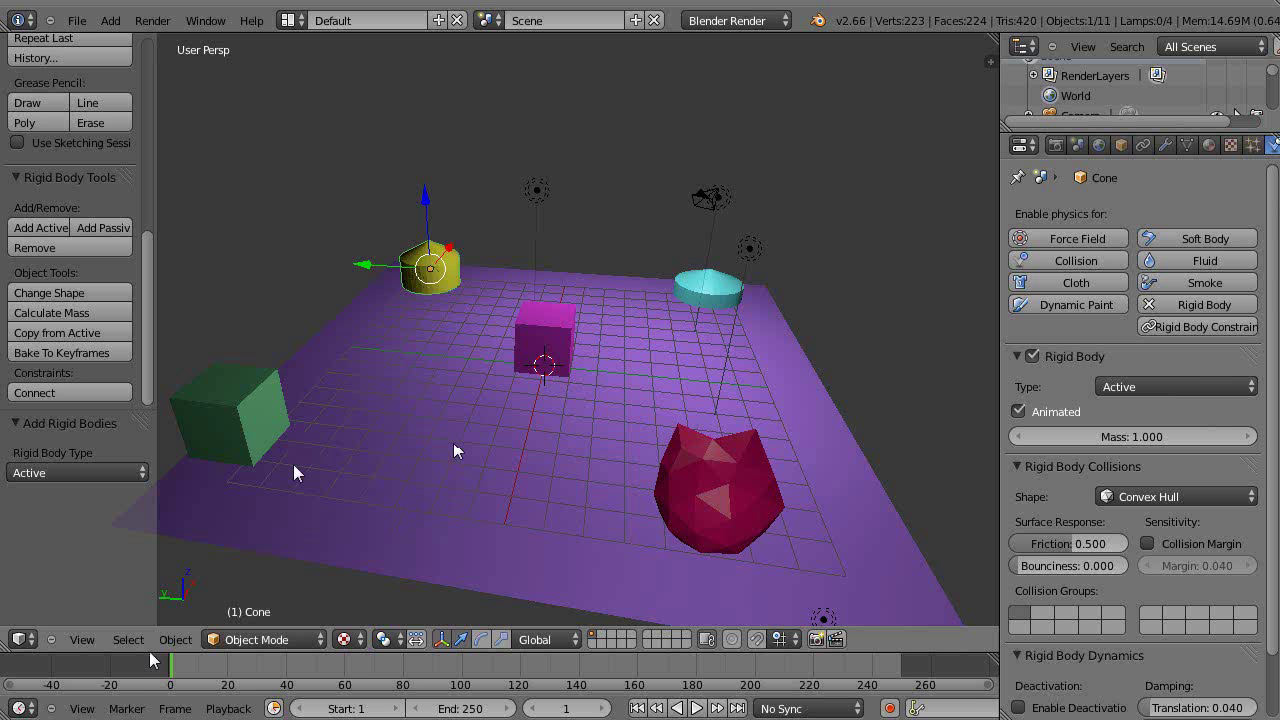
Keyframe the cone's location at frame 1 and at frame 120, moving it about -4.86 in X and -5.33 in Y toward the pink cube
key(i)
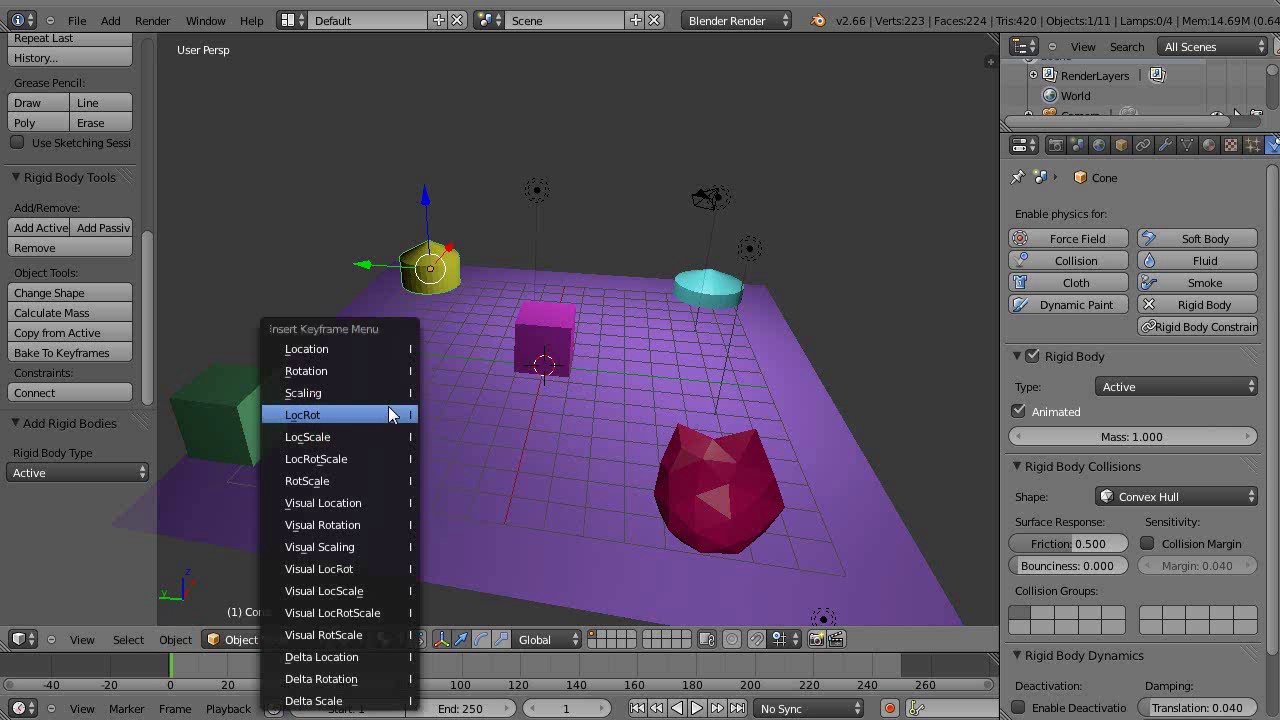
click(360, 345)
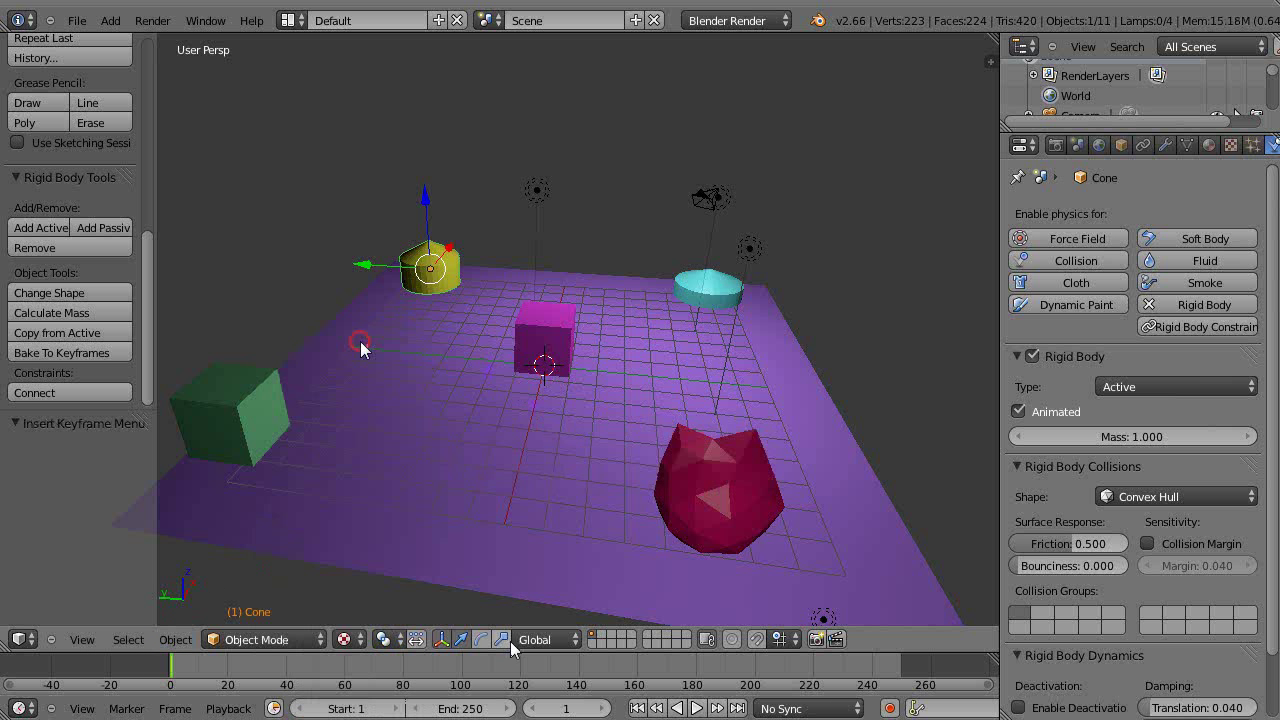
click(519, 684)
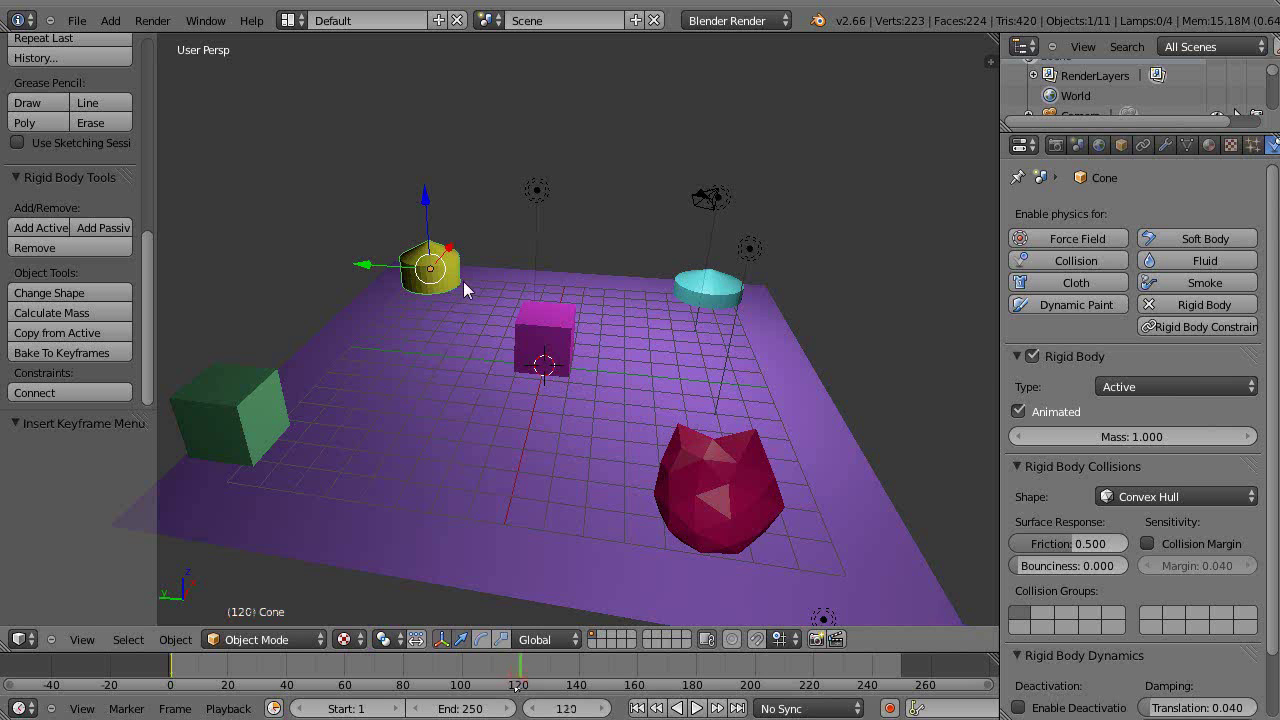
key(g)
key(shift+z)
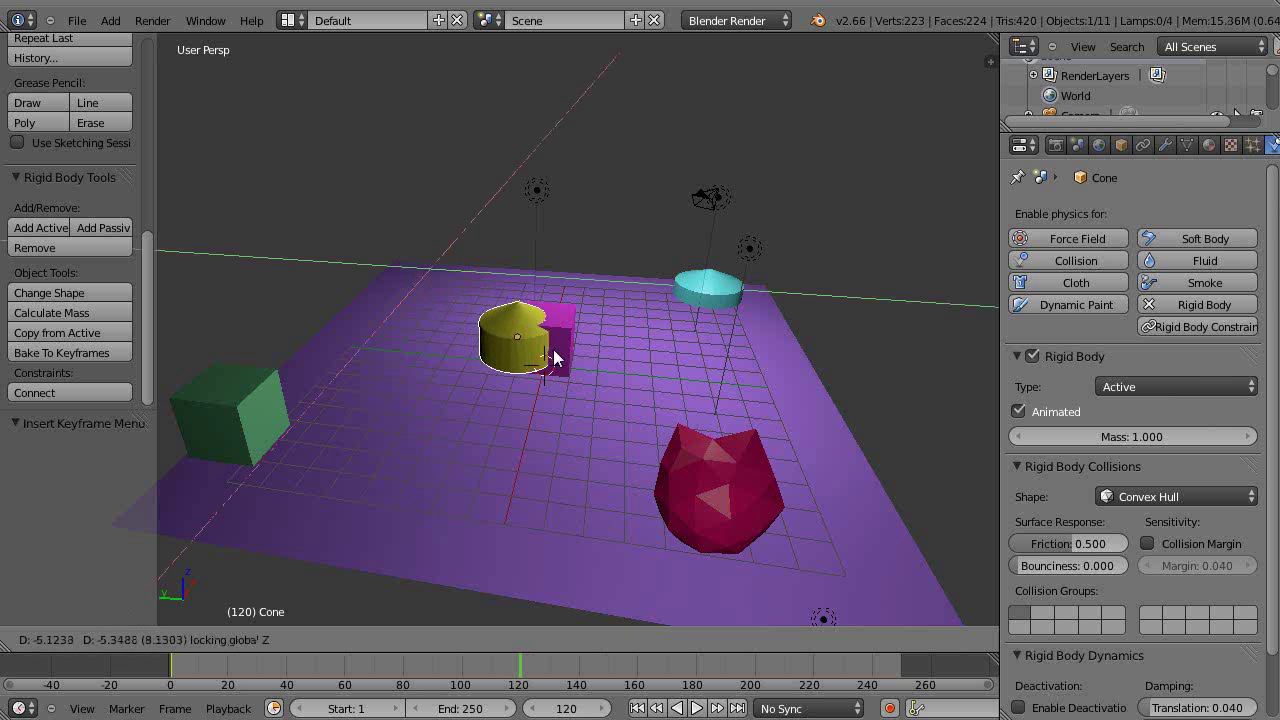
click(555, 334)
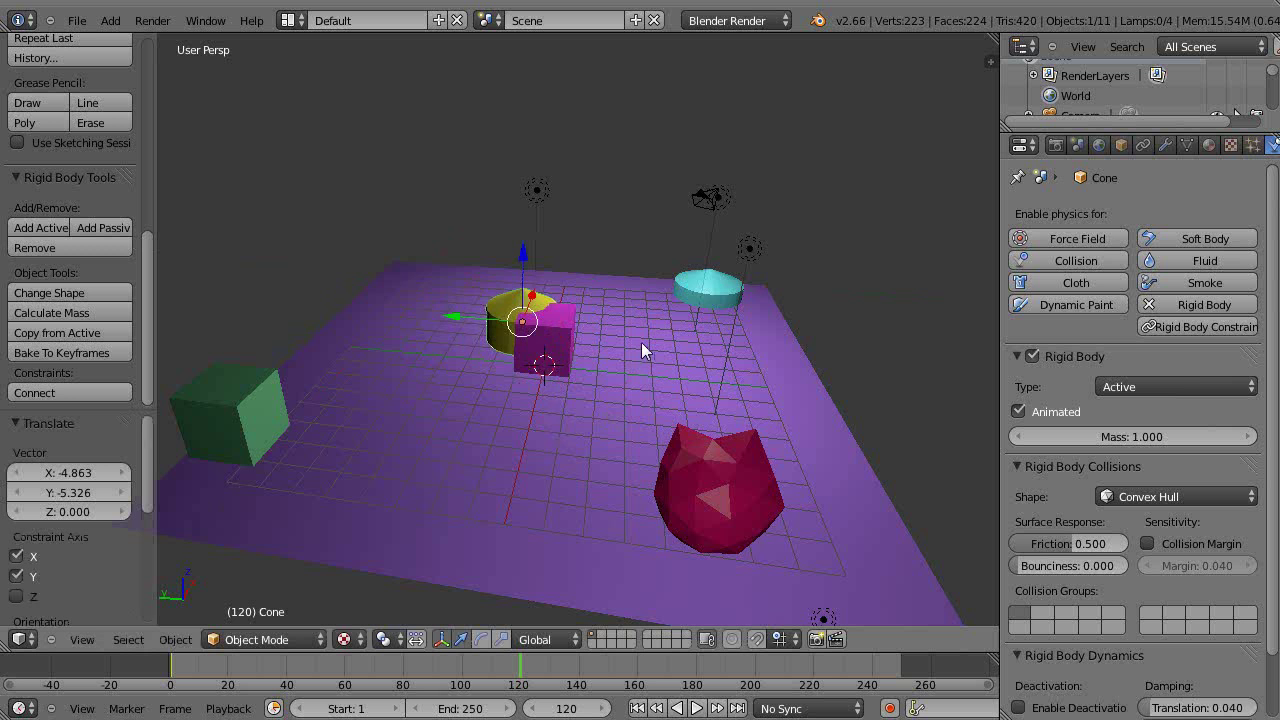
key(i)
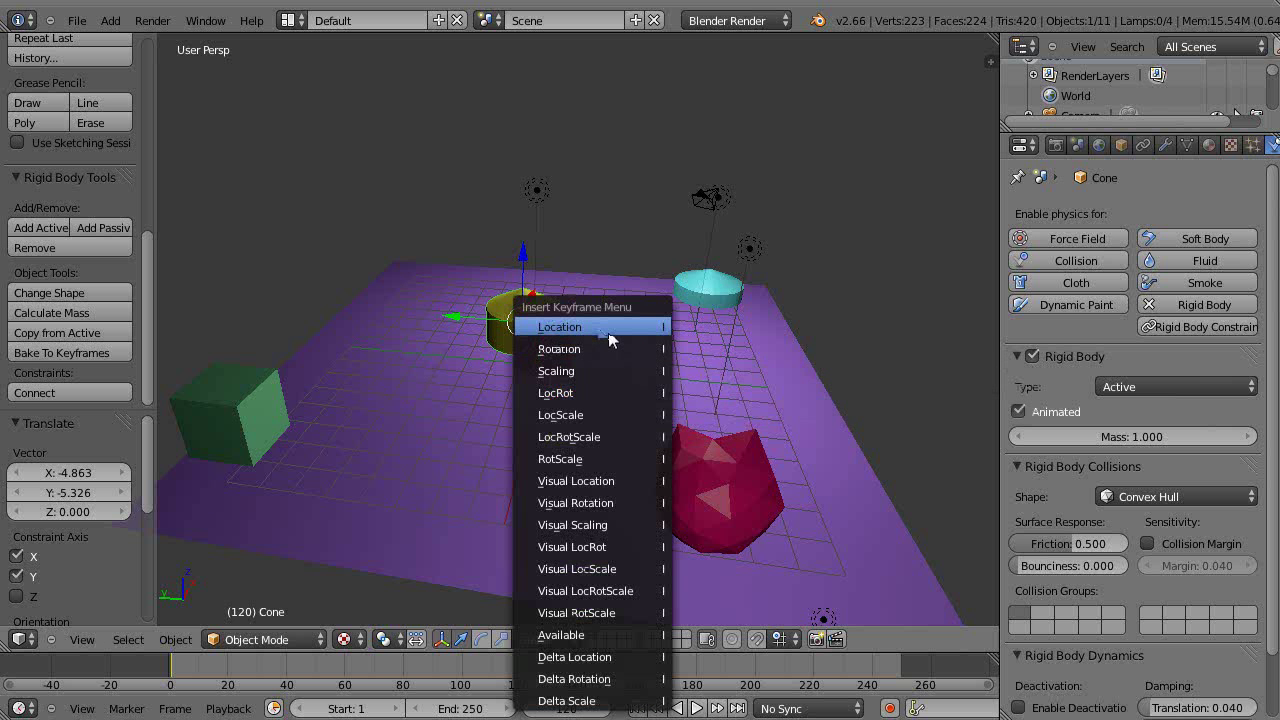
click(605, 330)
Add the pink cube as an active rigid body and play the simulation from the start
right_click(563, 350)
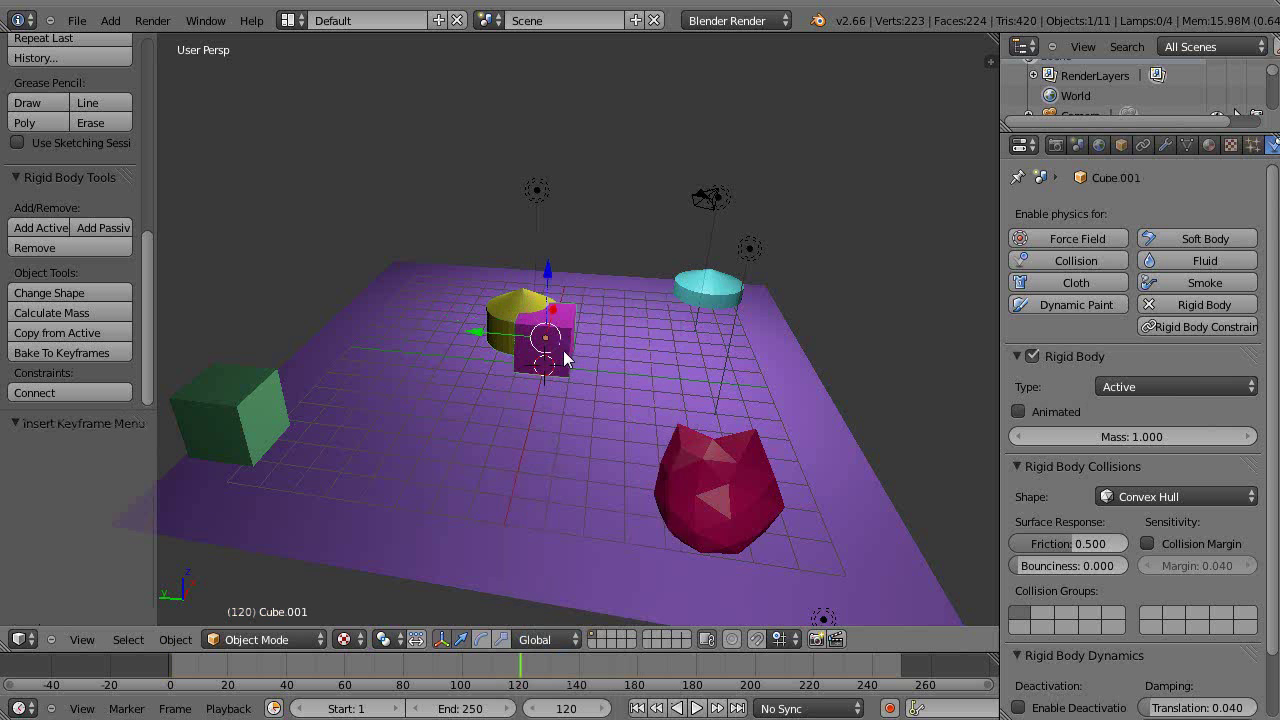
click(40, 228)
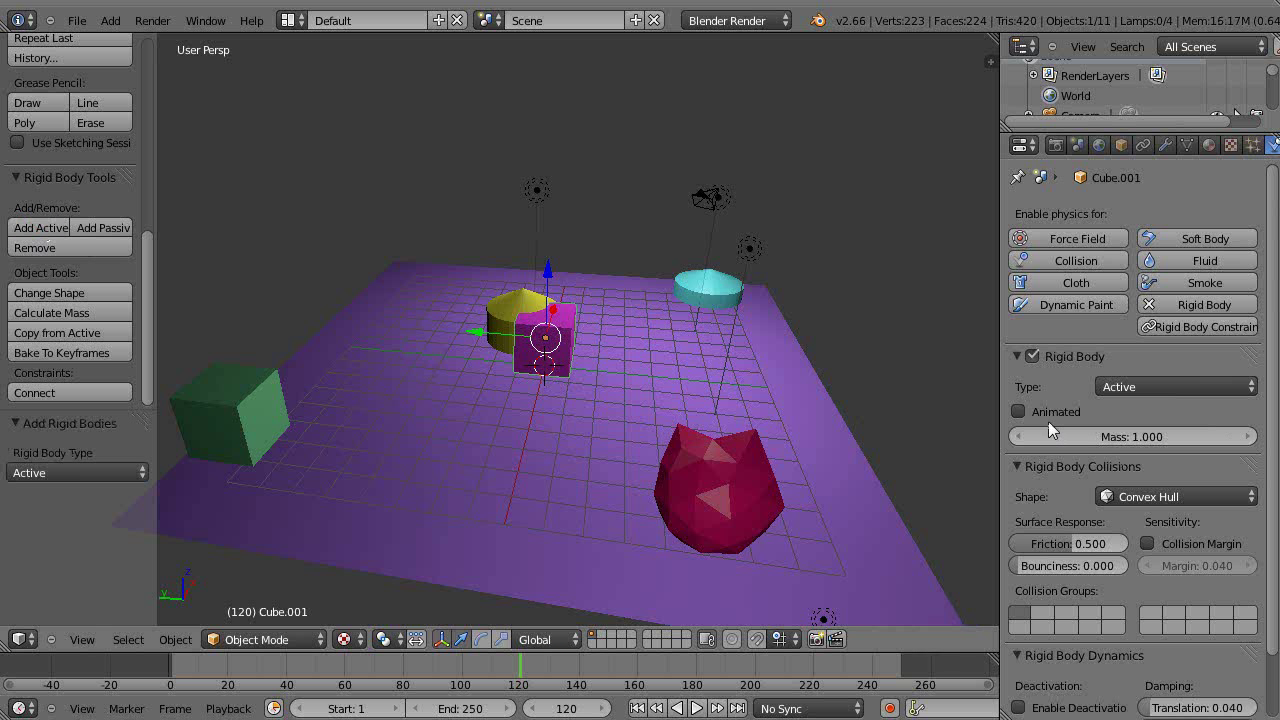
click(170, 676)
key(alt+a)
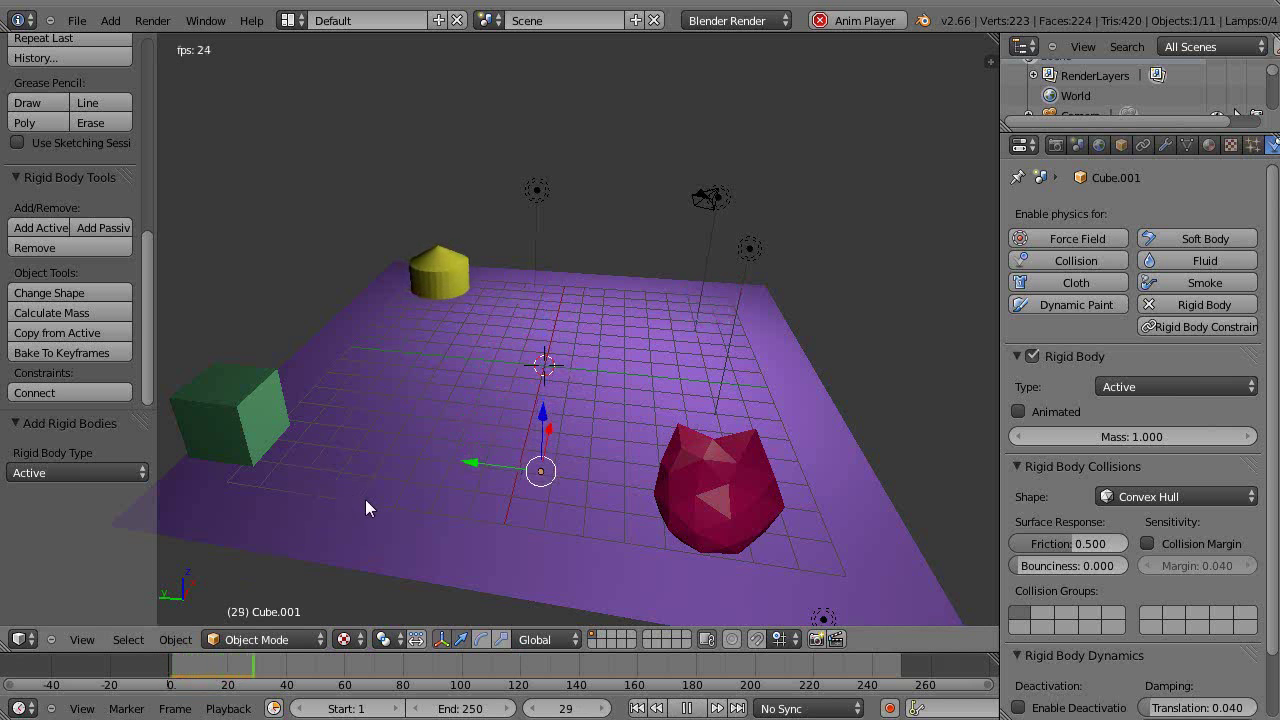
key(Escape)
Add the purple ground plane as a passive rigid body and play the simulation again
right_click(463, 589)
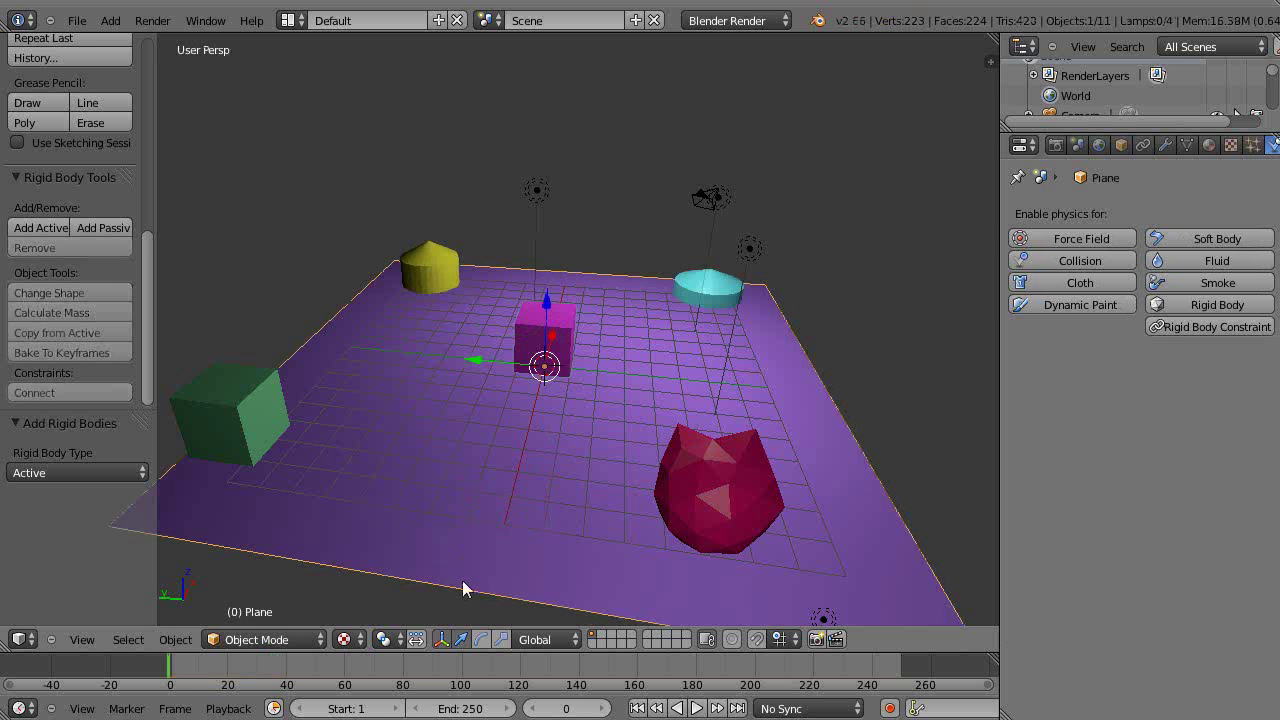
click(99, 228)
key(alt+a)
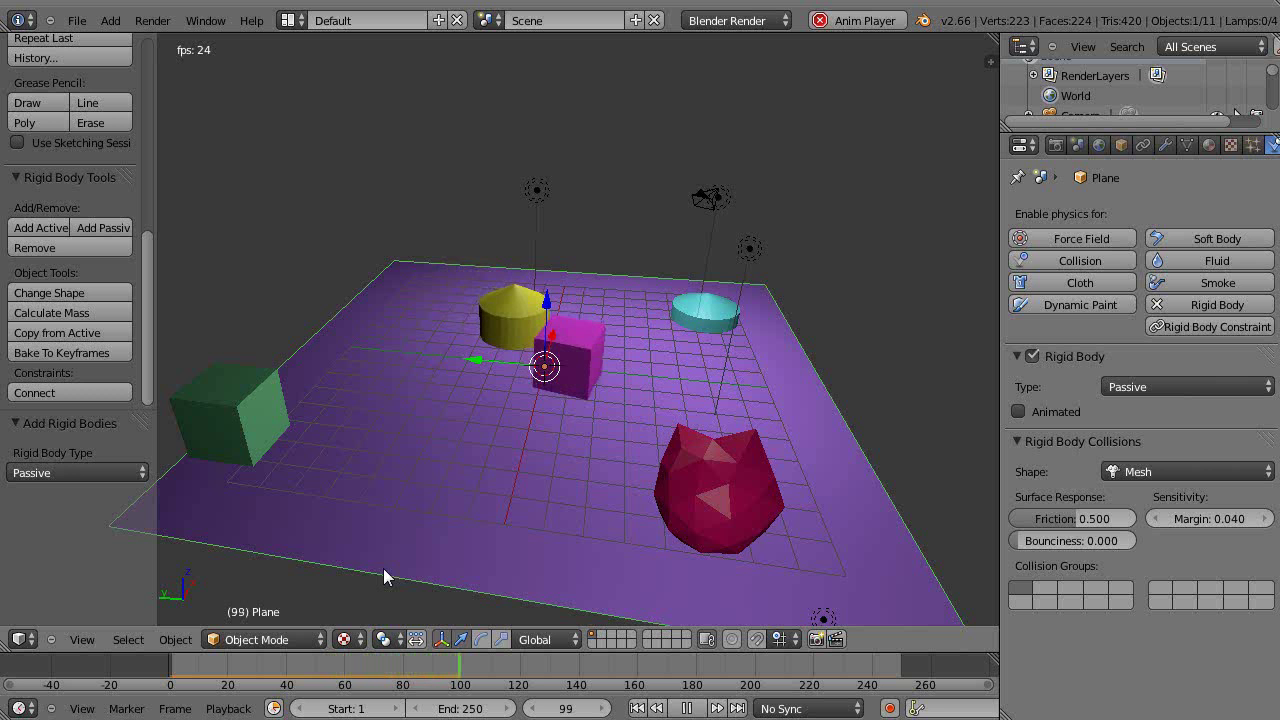
key(Escape)
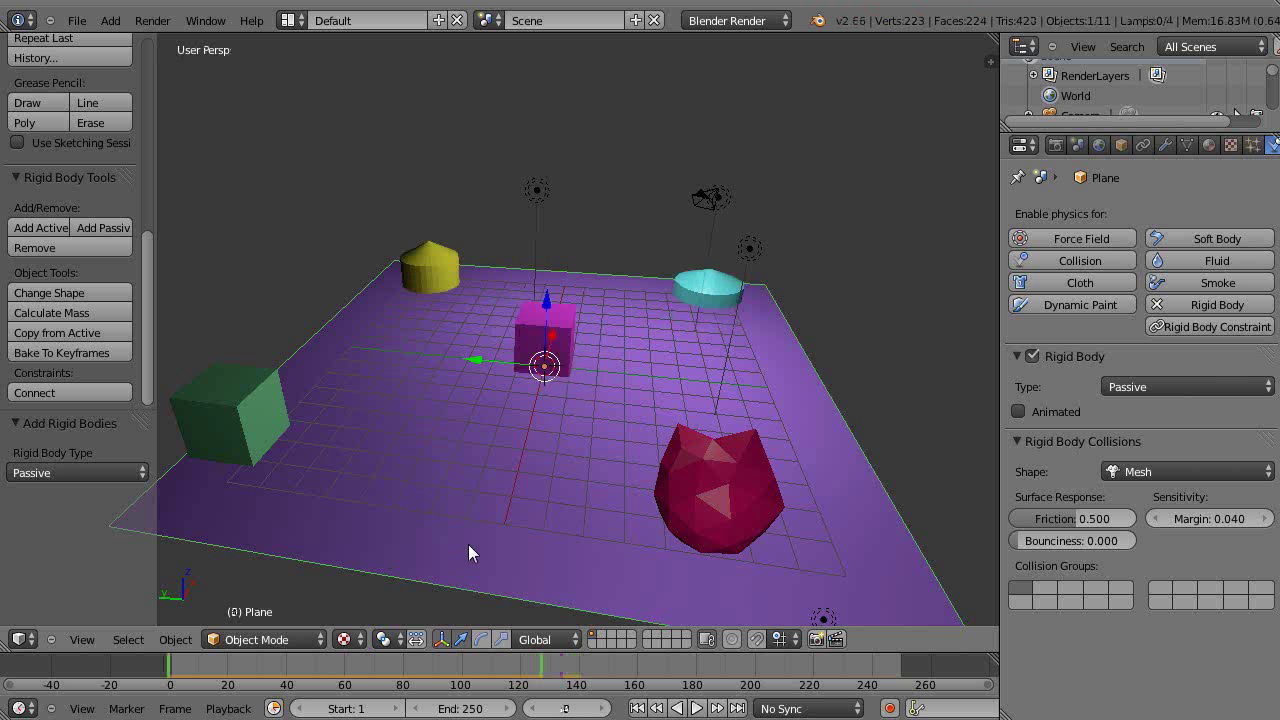
Undo the plane and pink cube rigid body additions and the cone's location animation, returning to frame 1
right_click(447, 275)
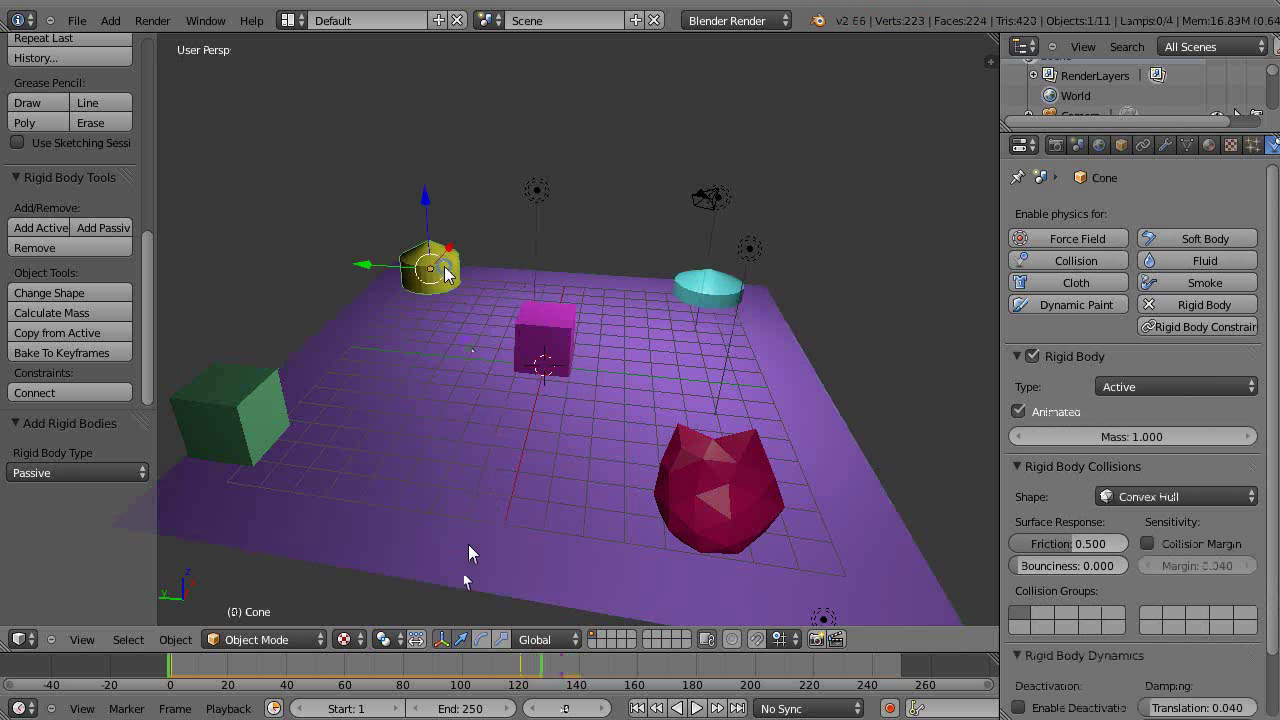
right_click(478, 310)
right_click(543, 330)
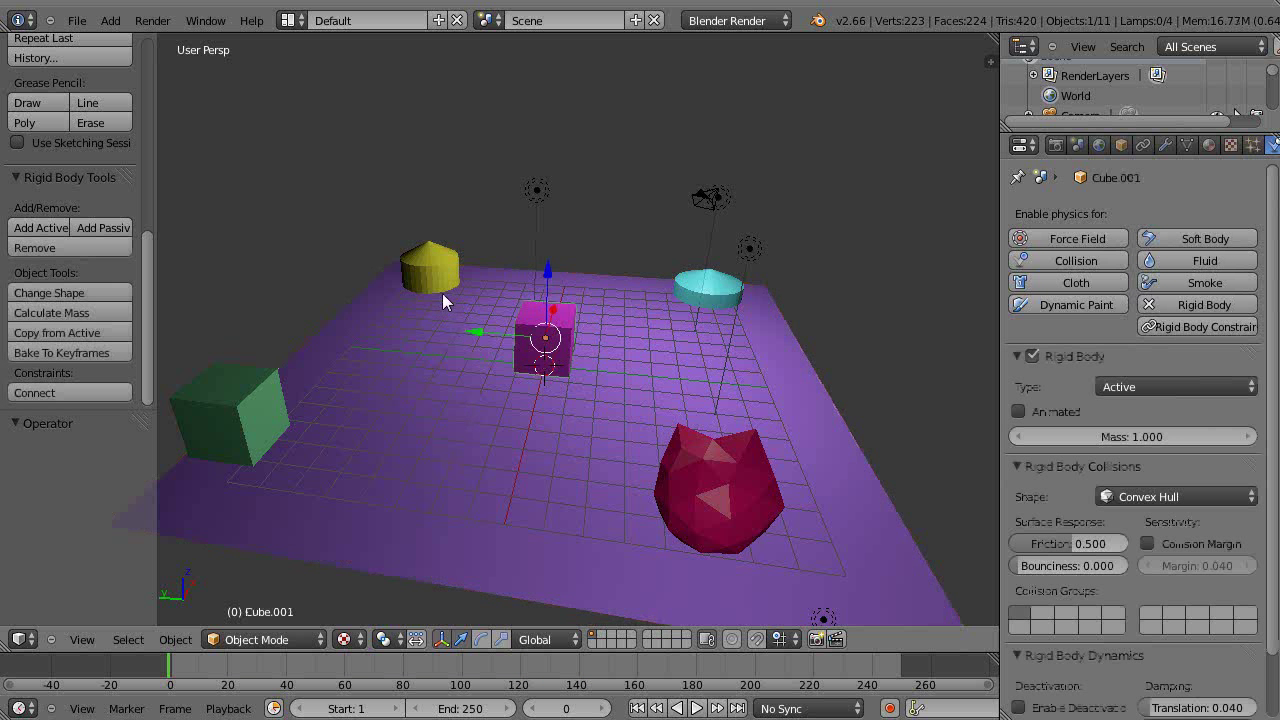
key(alt+a)
right_click(442, 293)
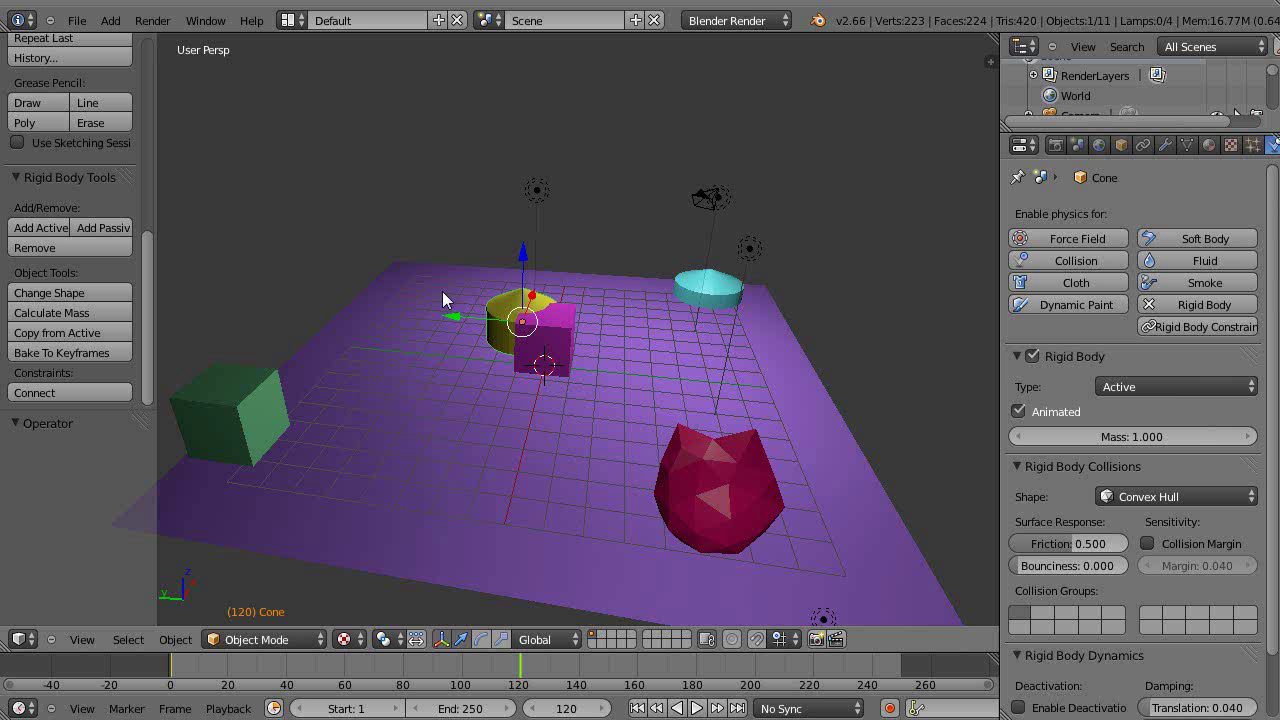
key(shift+Left)
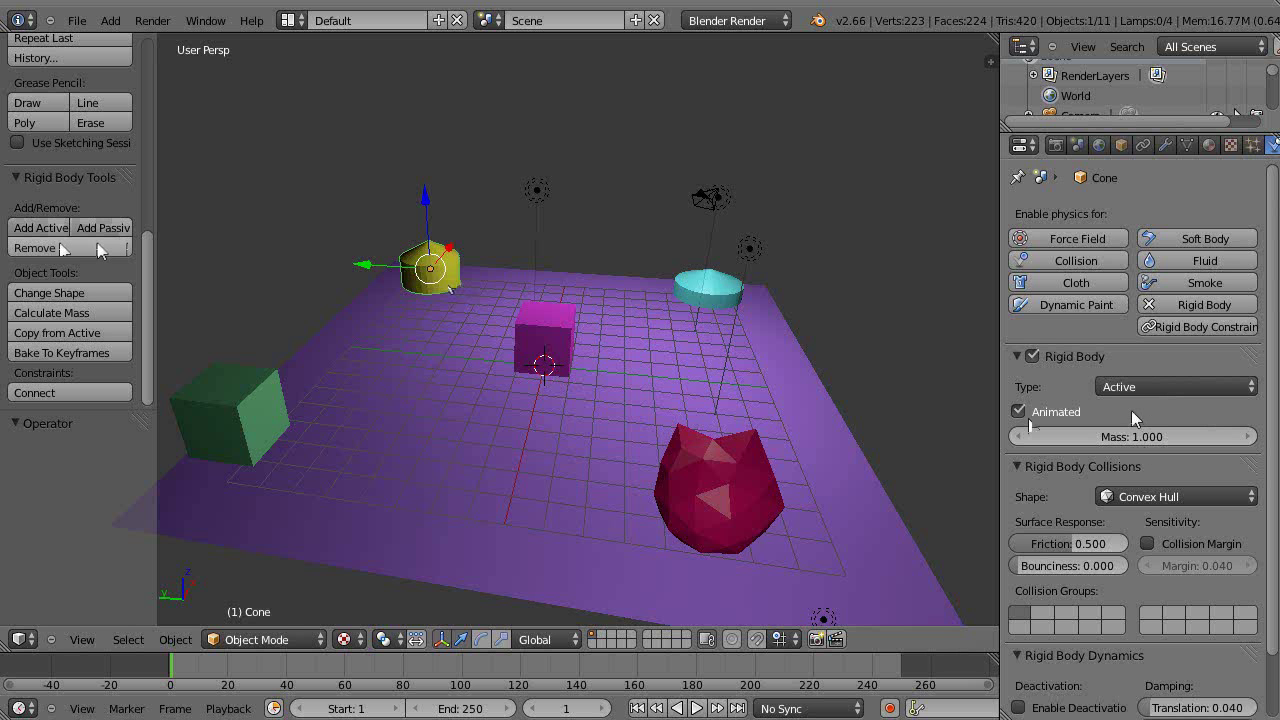
Add the green cube as an active rigid body with Animated enabled
right_click(214, 408)
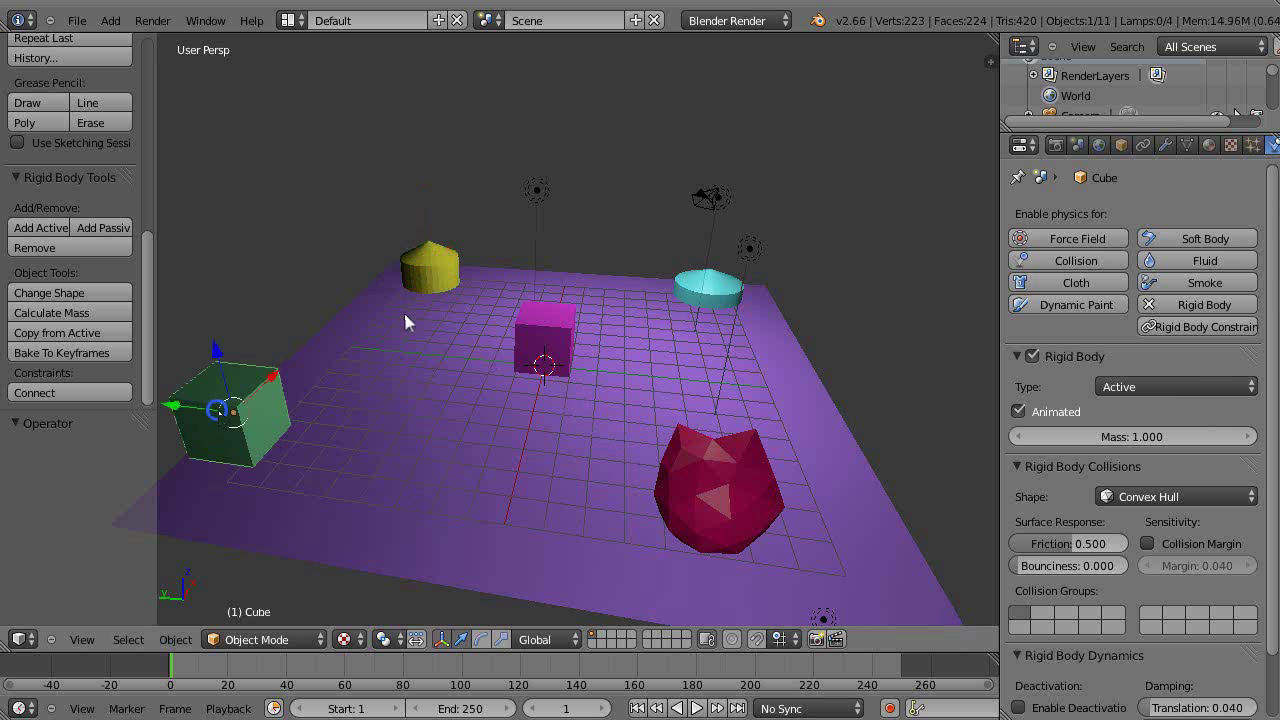
click(38, 230)
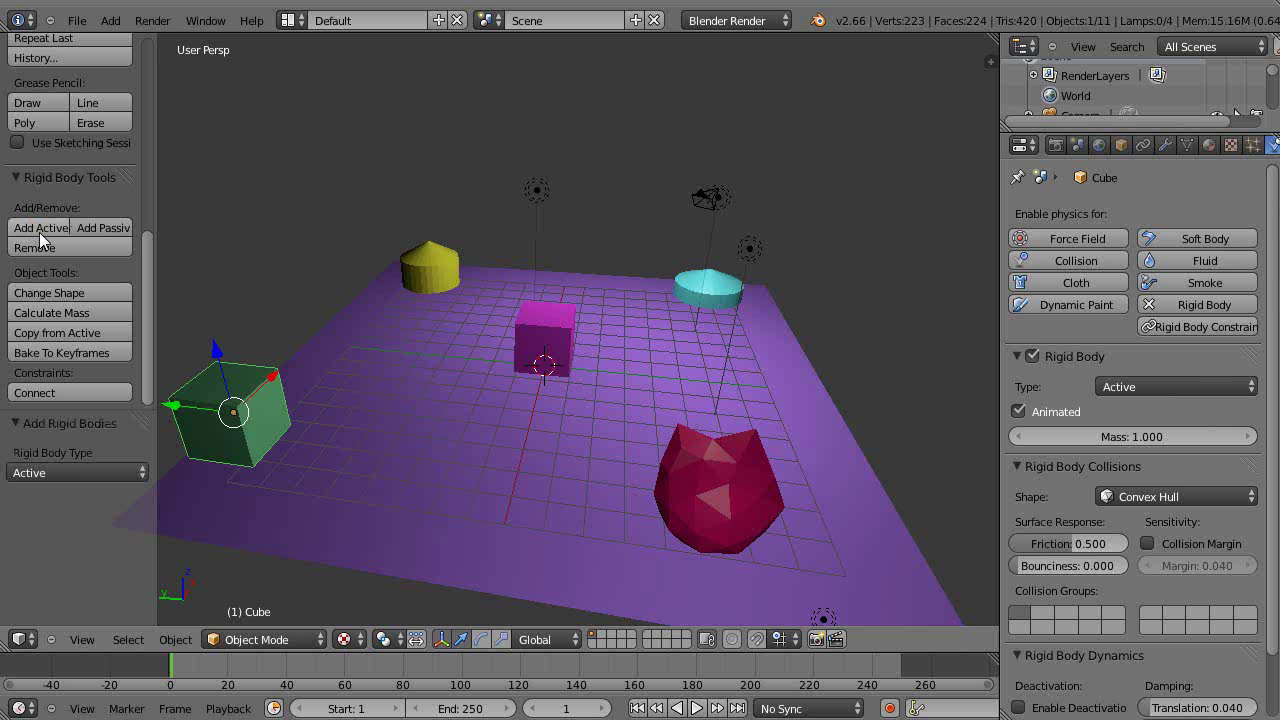
click(1020, 411)
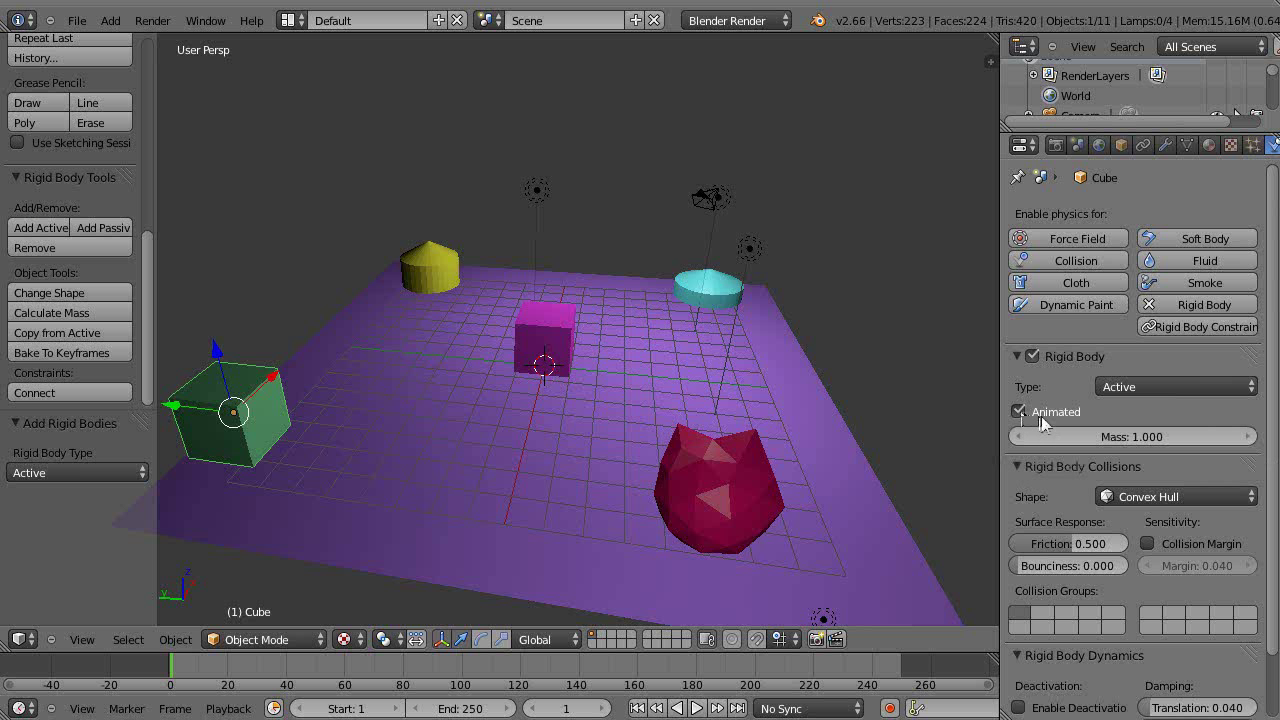
Shift the cyan cylinder about -0.143 in Z and add it as an active rigid body with Animated enabled
right_click(726, 298)
drag(714, 240, 720, 214)
click(27, 229)
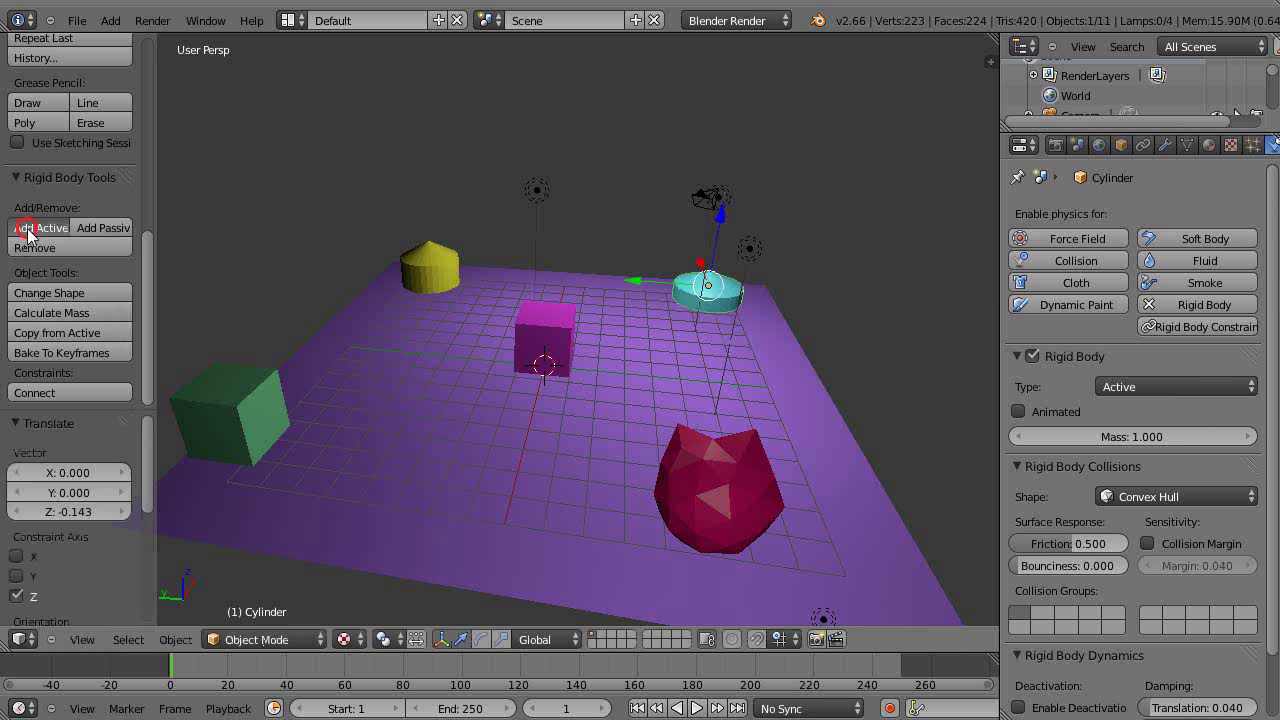
click(1018, 411)
Add the red icosphere and the pink cube as active rigid bodies
right_click(669, 530)
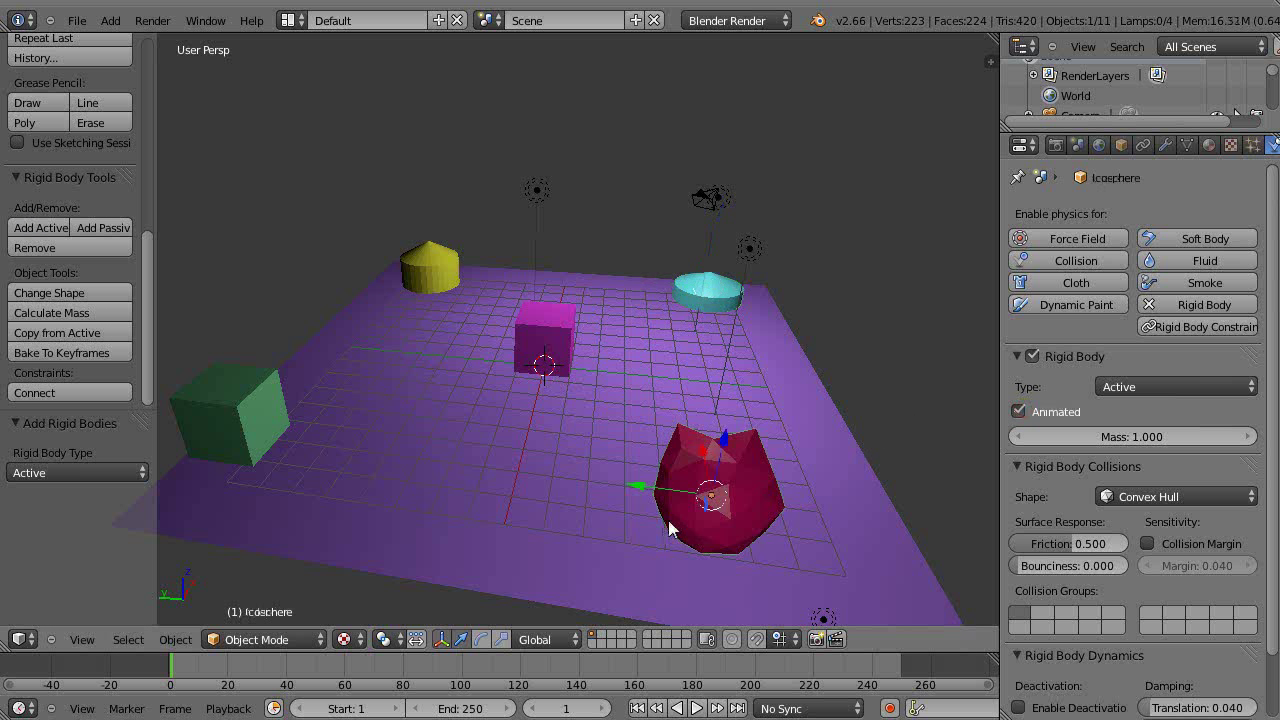
click(38, 232)
right_click(541, 322)
click(38, 228)
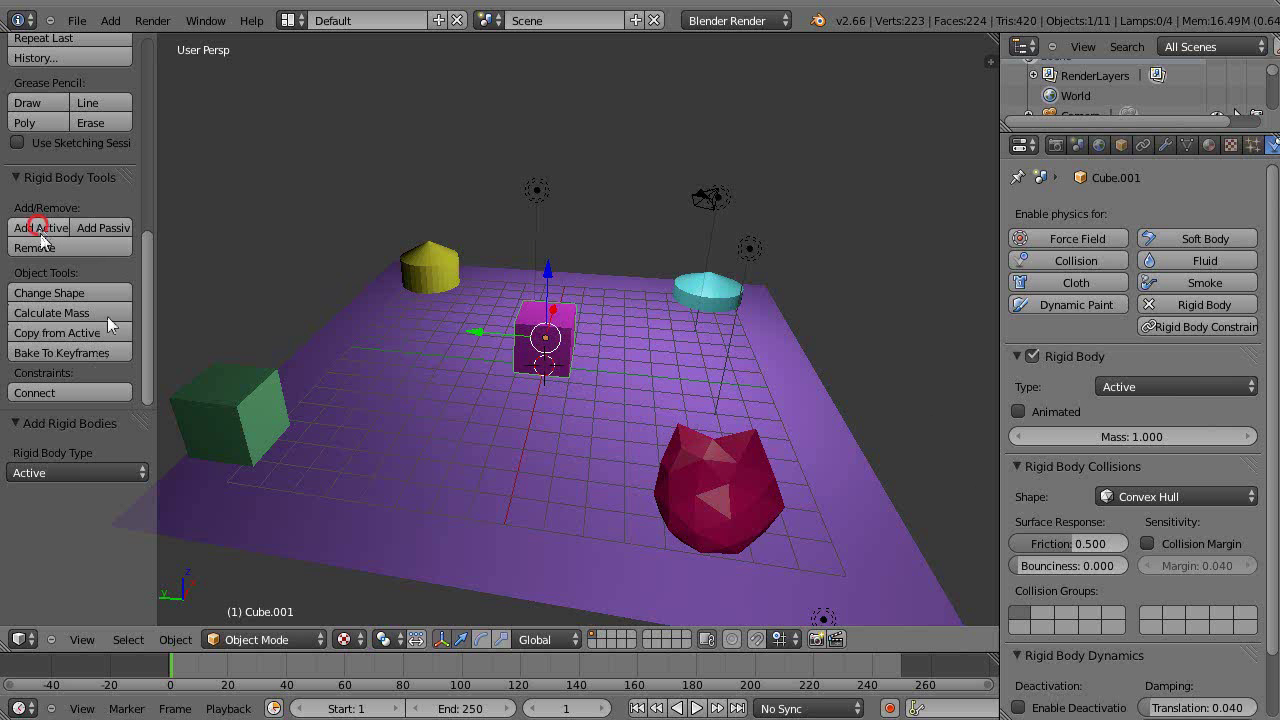
Add the purple ground plane as a passive rigid body and play the simulation
right_click(927, 389)
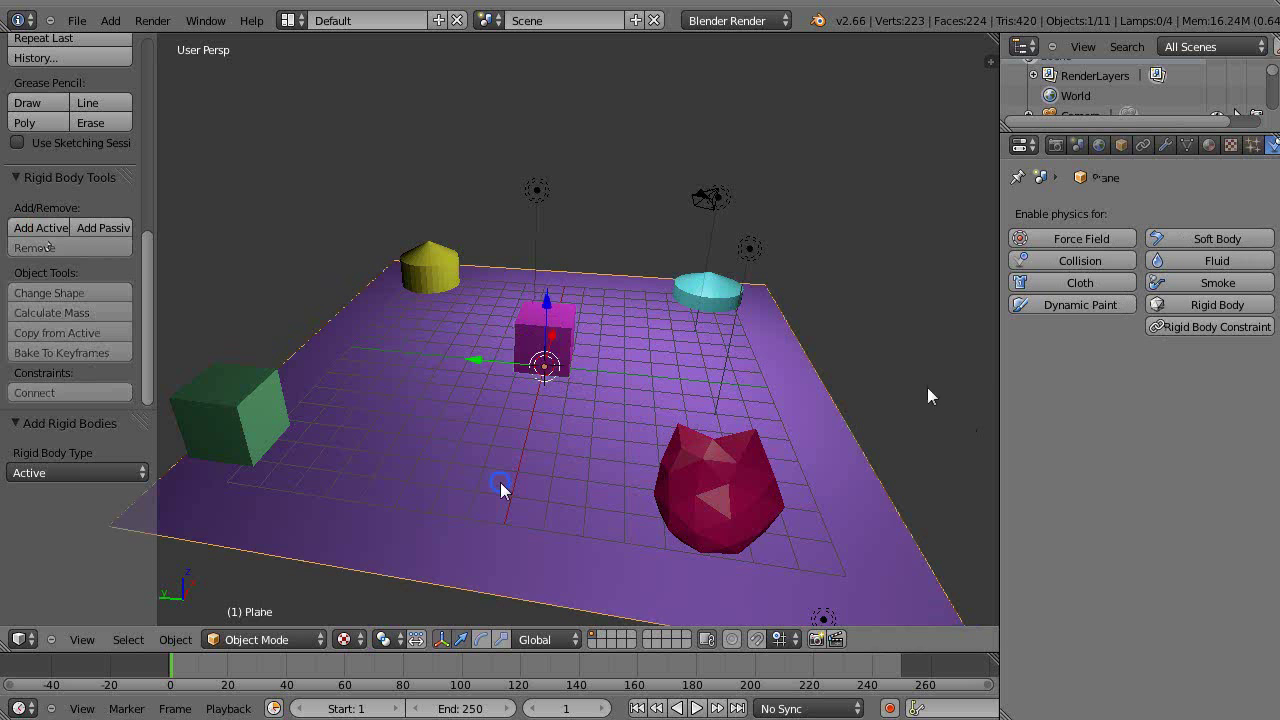
click(100, 228)
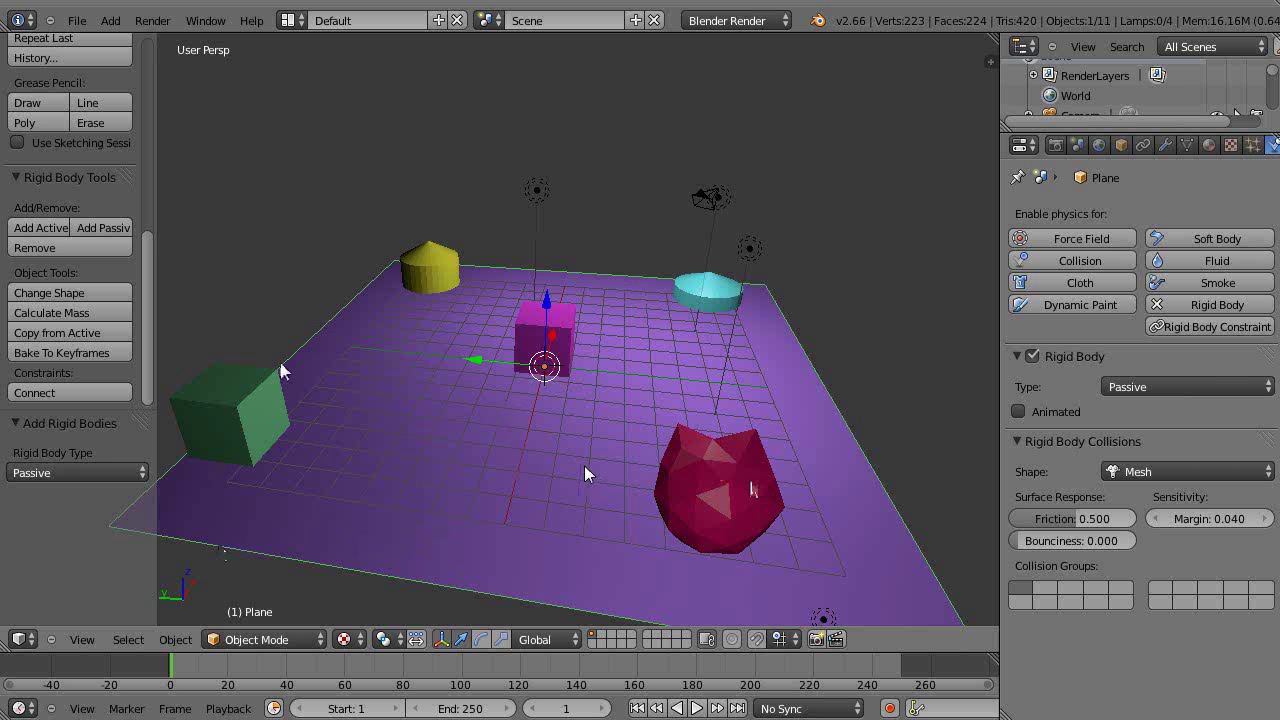
key(alt+a)
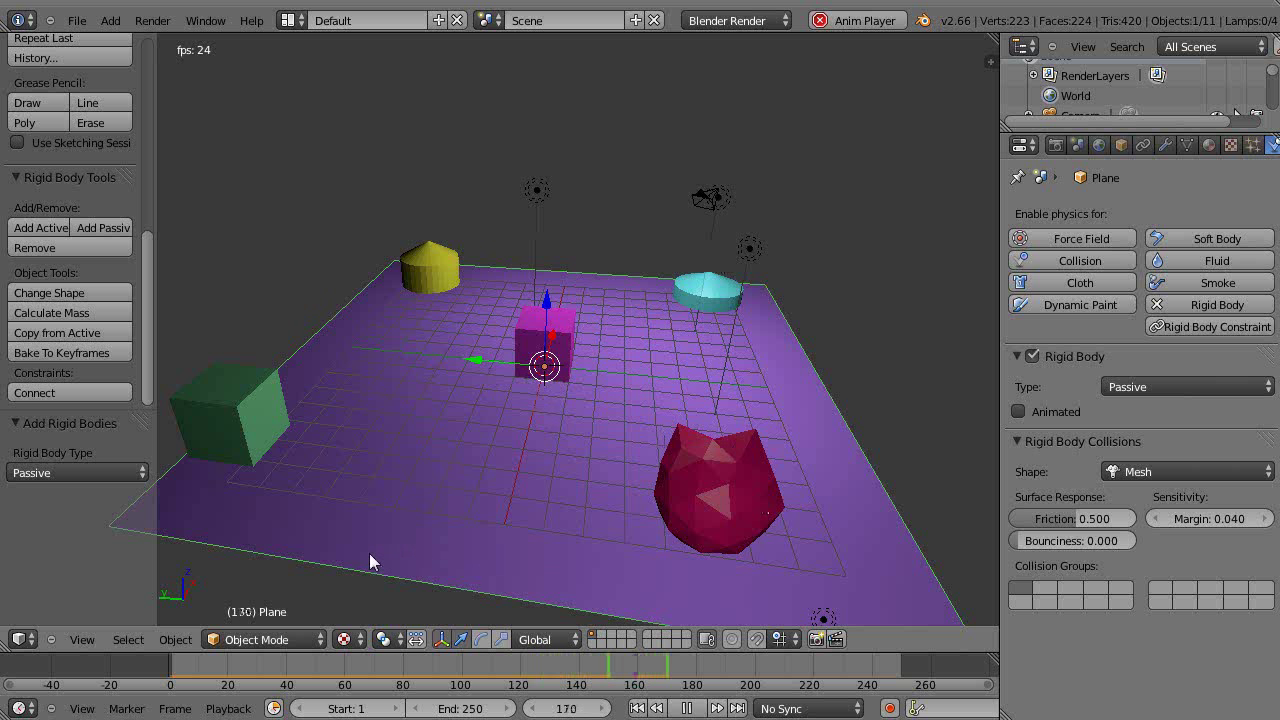
key(Escape)
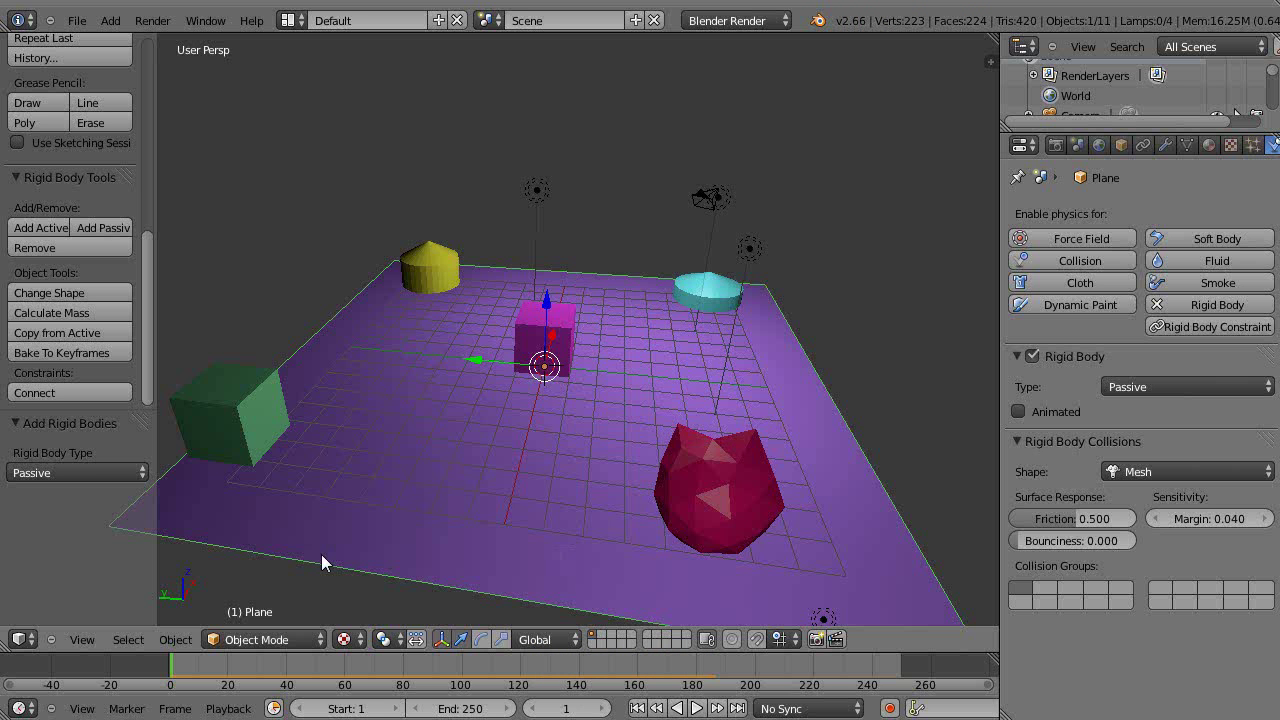
Try the Push/Pull transform on the red icosphere alone
middle_drag(321, 554, 560, 565)
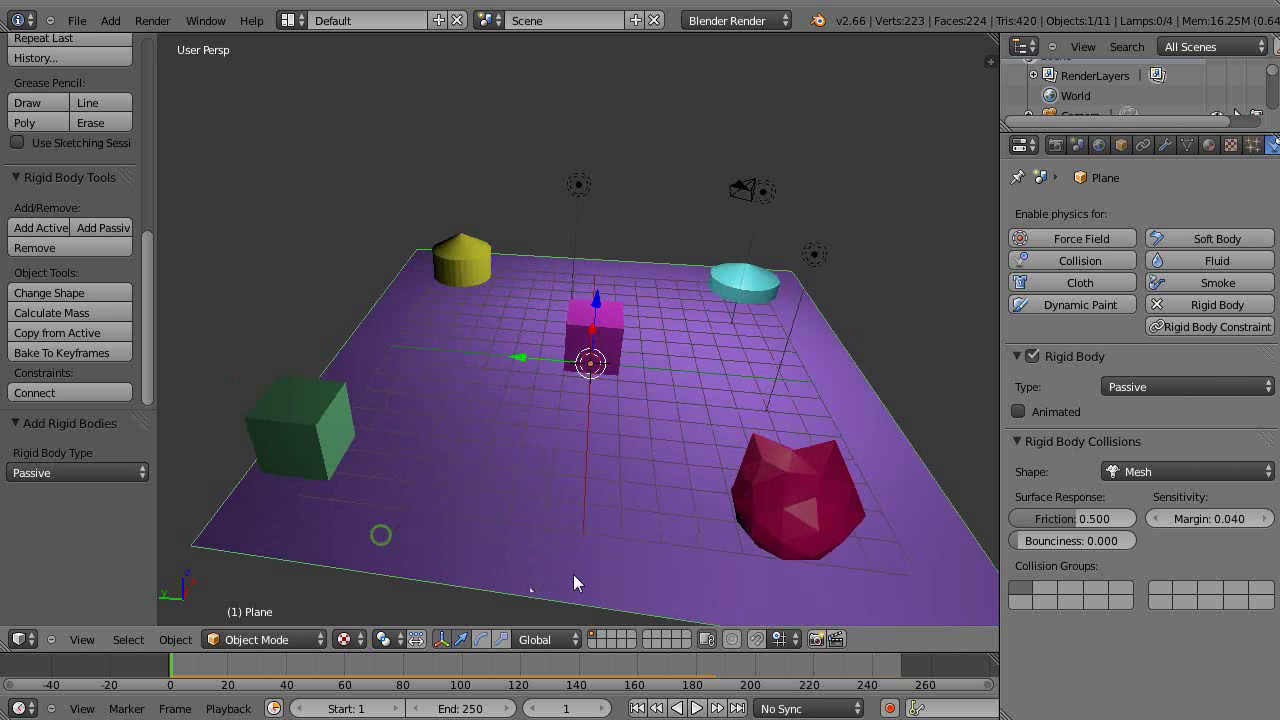
right_click(782, 507)
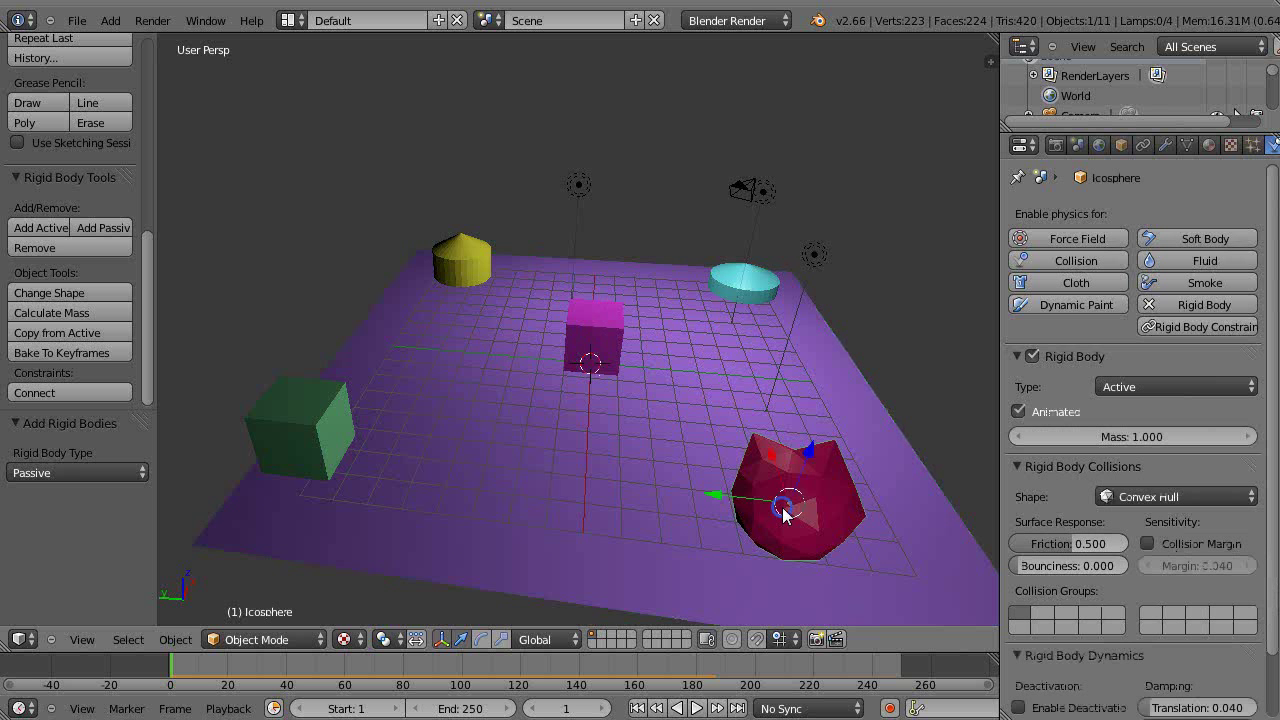
click(172, 640)
mouse_move(205, 556)
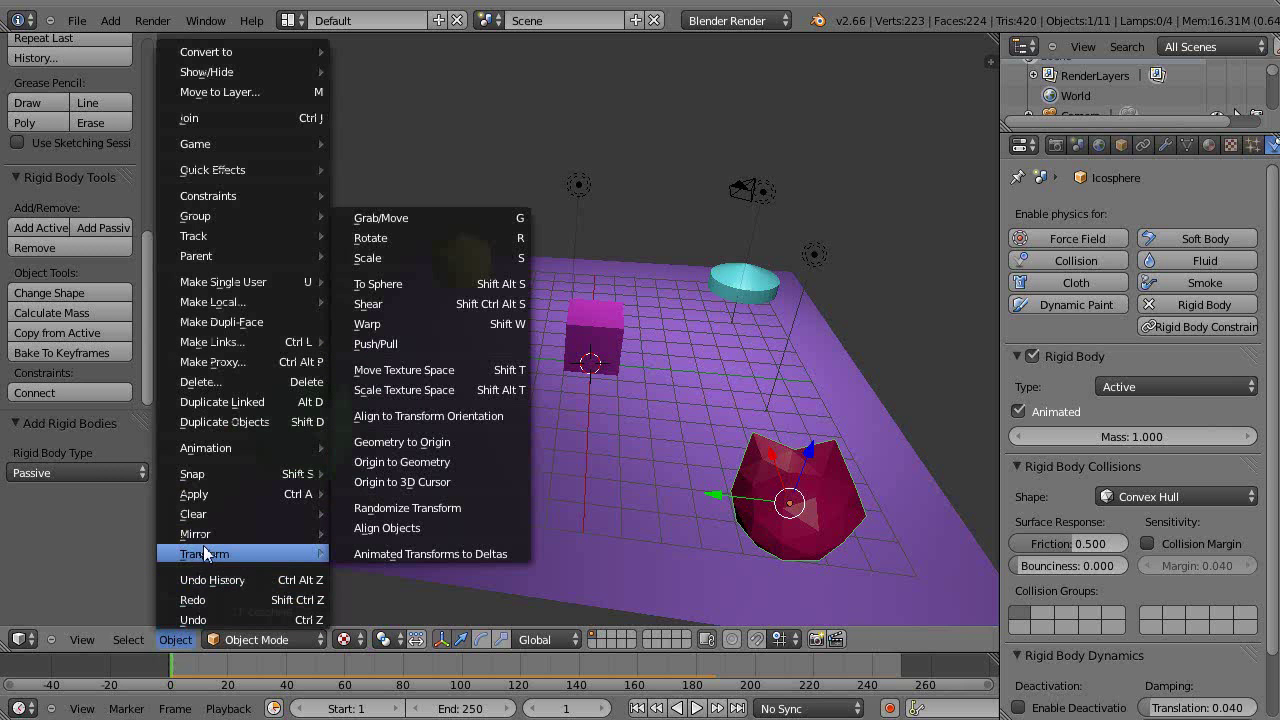
click(396, 347)
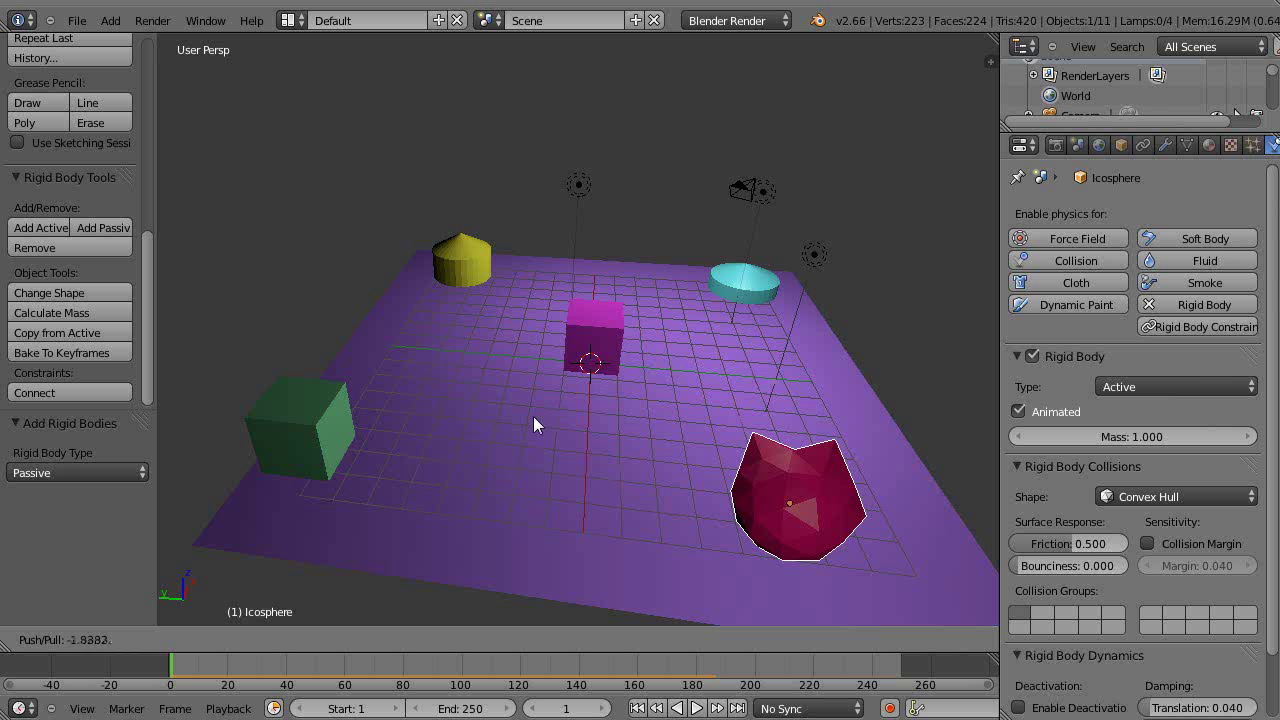
click(249, 515)
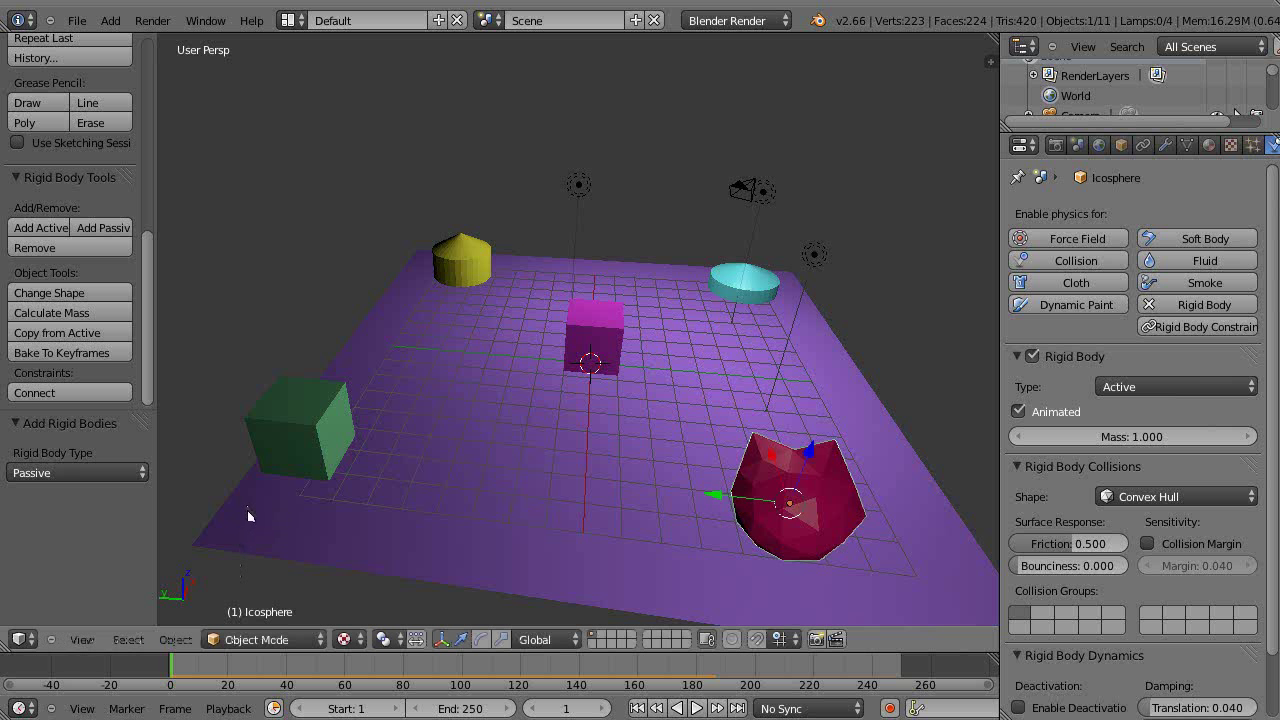
right_click(284, 444)
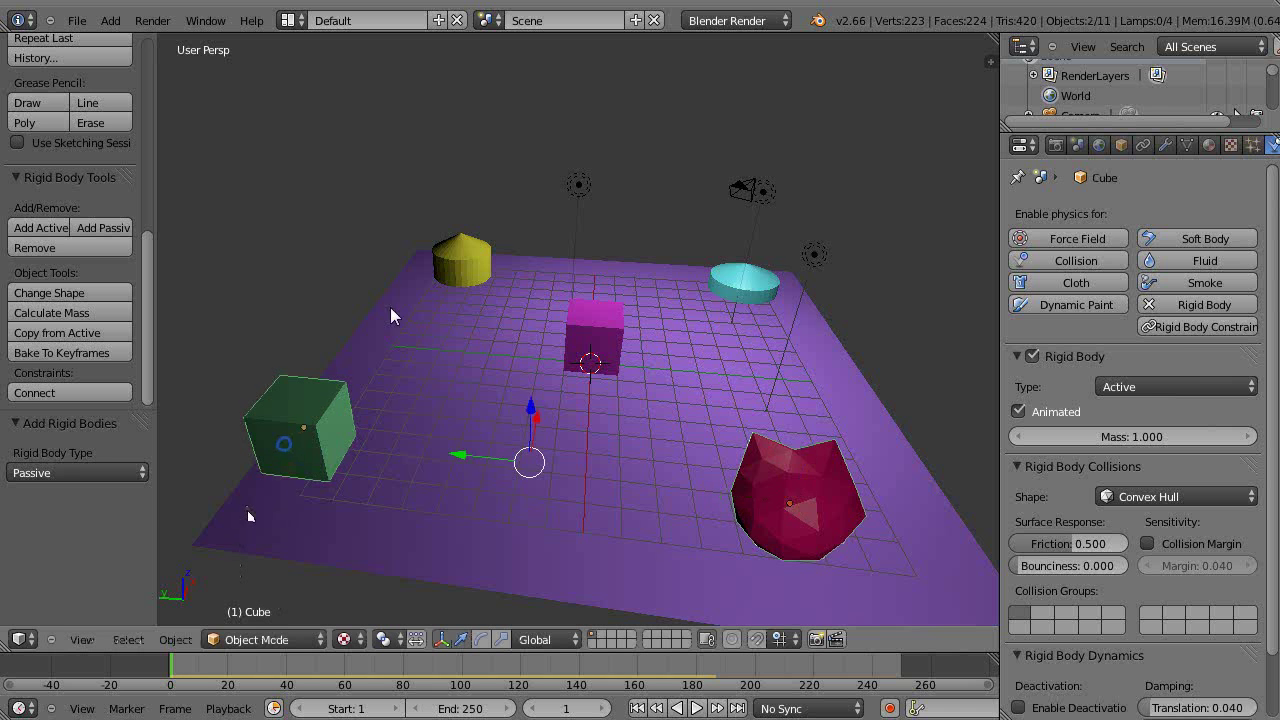
shift+right_click(438, 247)
shift+right_click(750, 280)
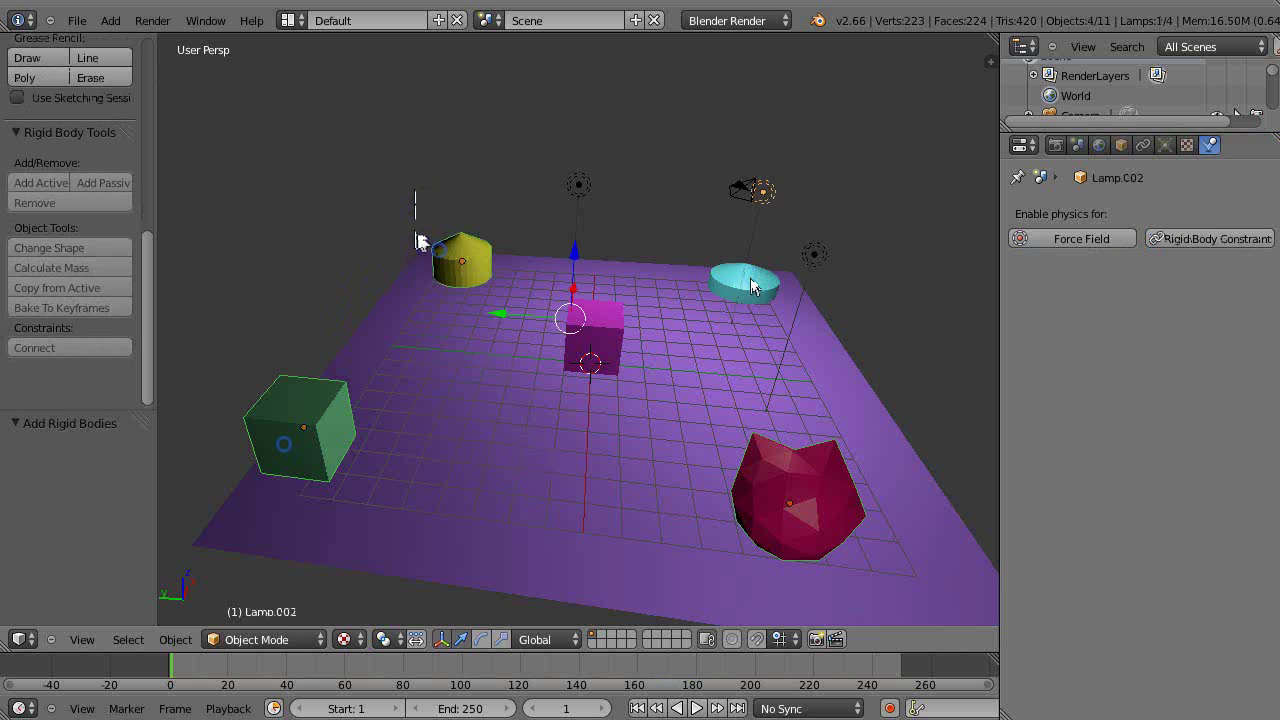
shift+right_click(748, 280)
shift+right_click(763, 195)
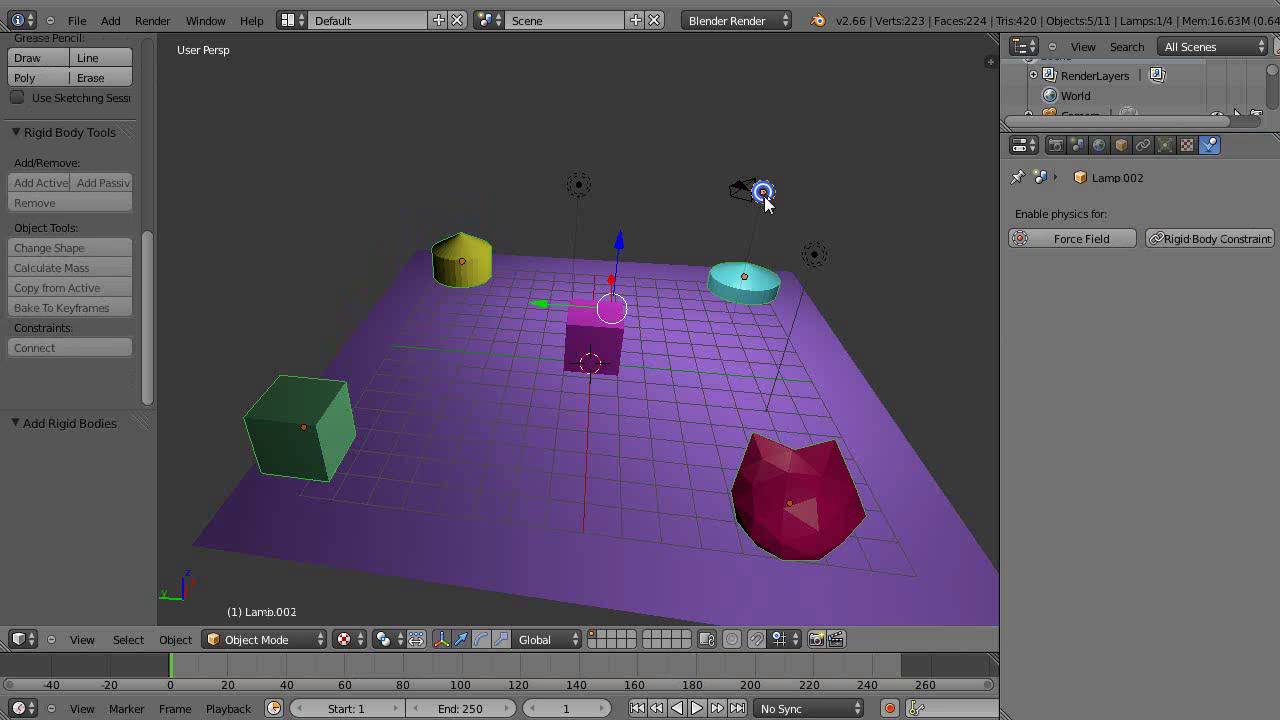
shift+right_click(764, 196)
Select the cyan cylinder, red icosphere, green cube and yellow cone and insert Location keyframes for them at frame 1
right_click(769, 282)
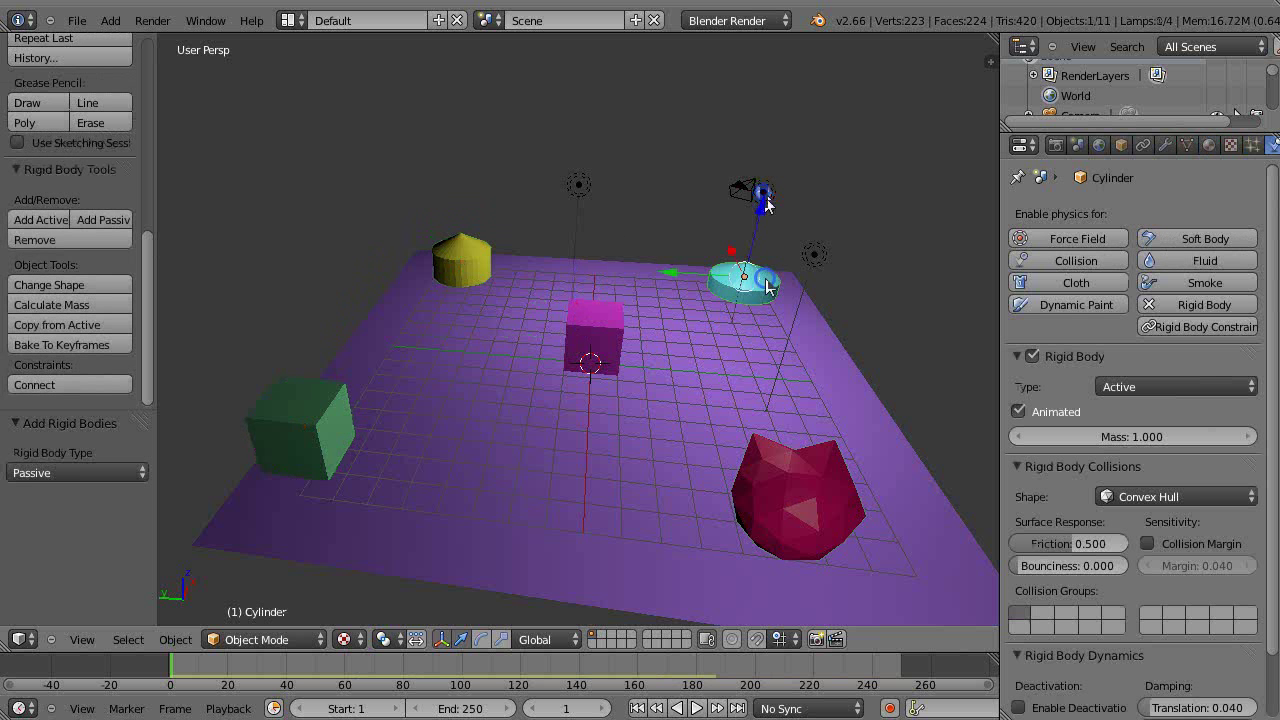
shift+right_click(811, 470)
shift+right_click(283, 432)
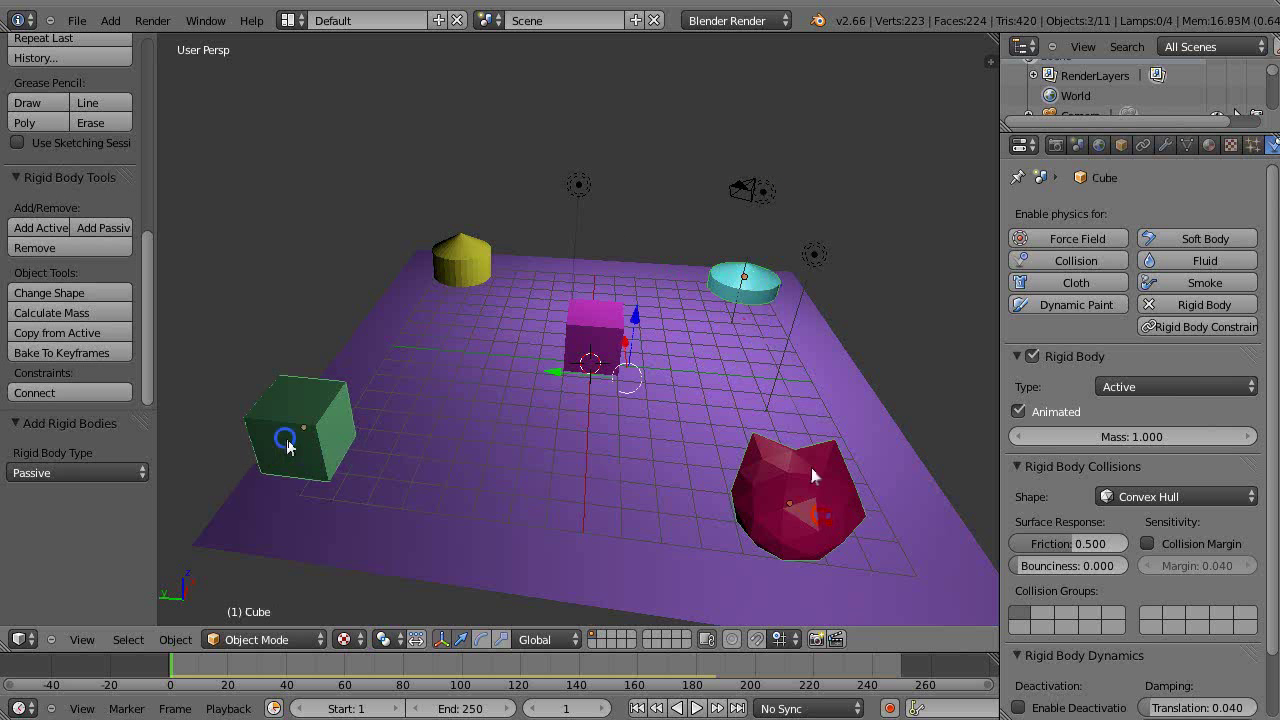
shift+right_click(433, 211)
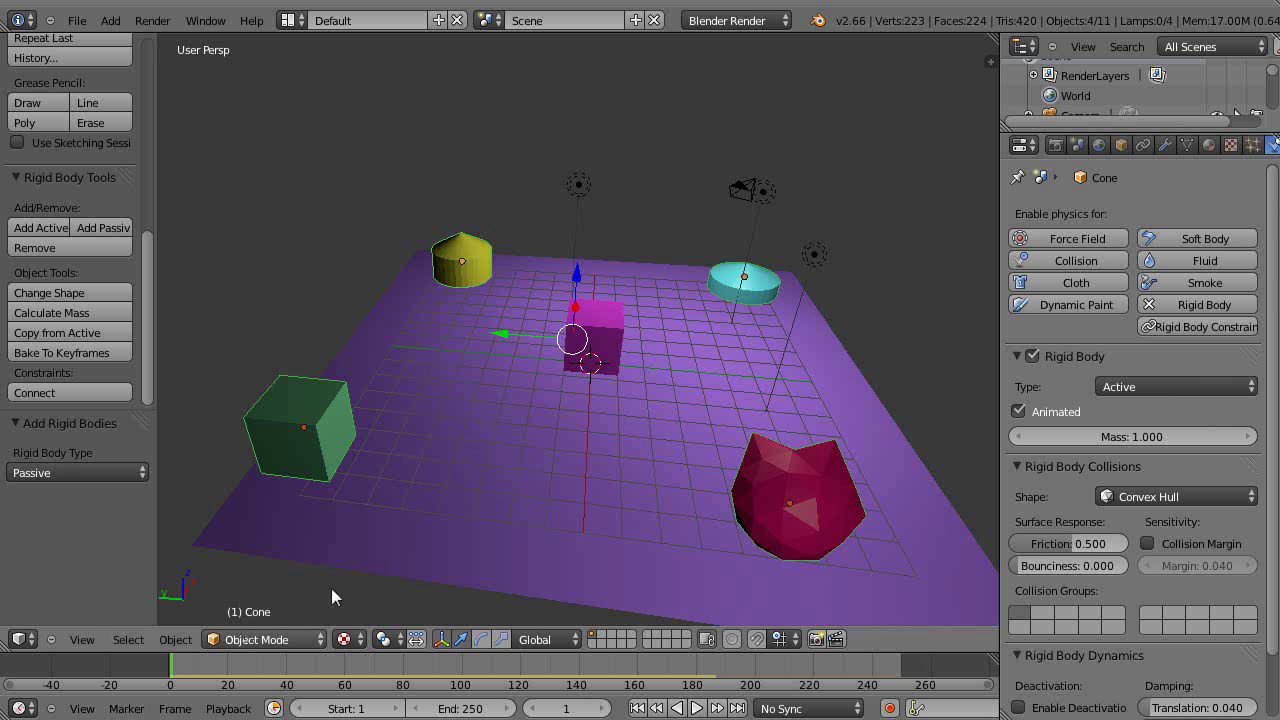
key(i)
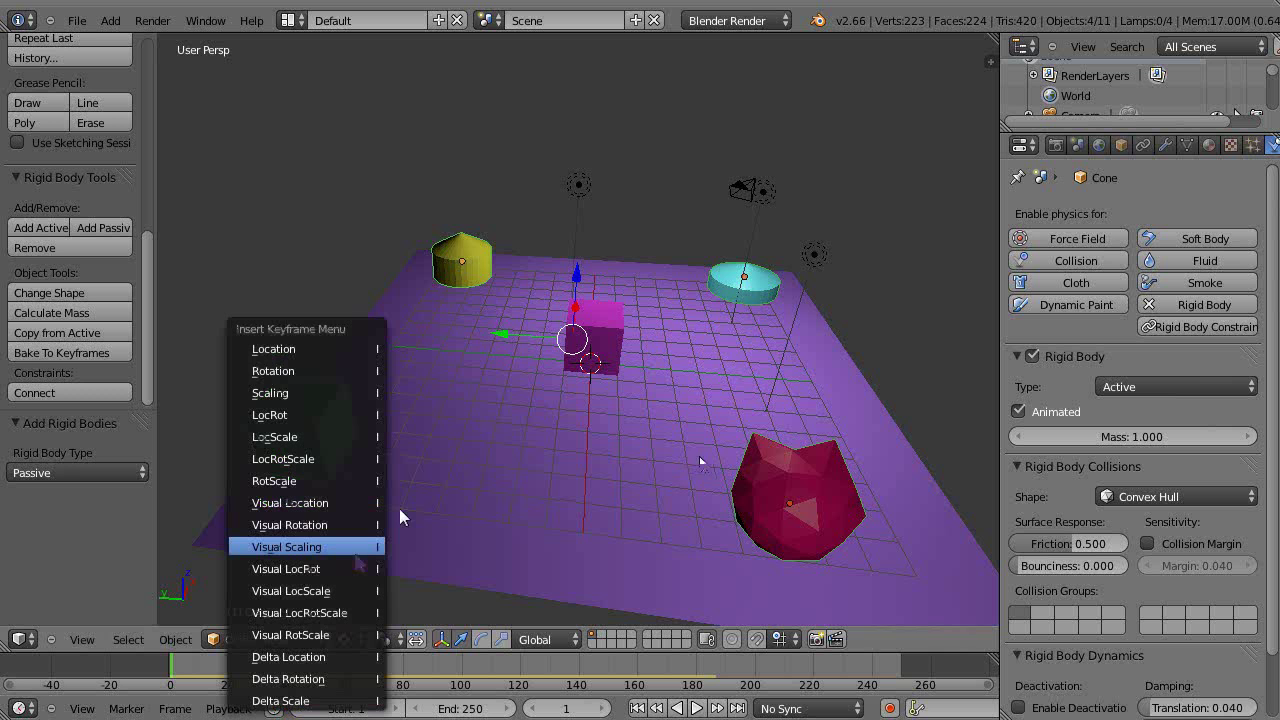
click(297, 345)
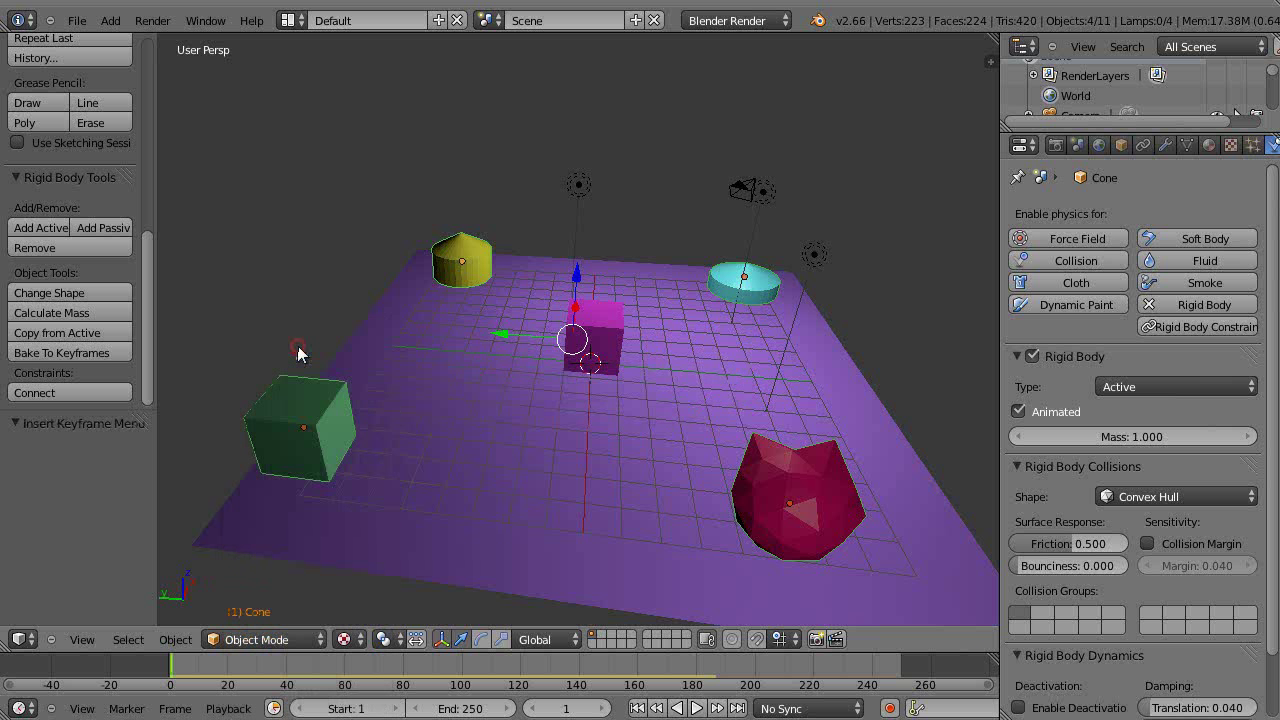
At frame 140, Push/Pull the four selected objects past each other by about 12.362 and insert Location keyframes
click(578, 676)
click(175, 639)
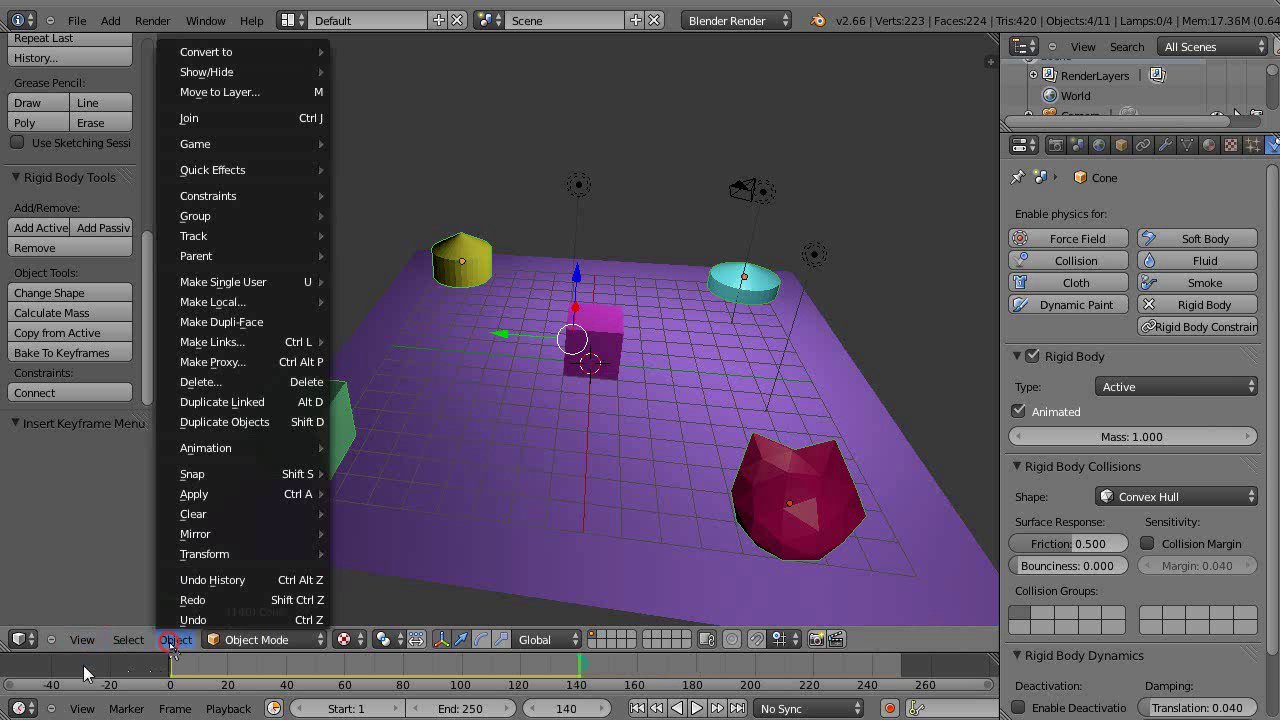
mouse_move(220, 560)
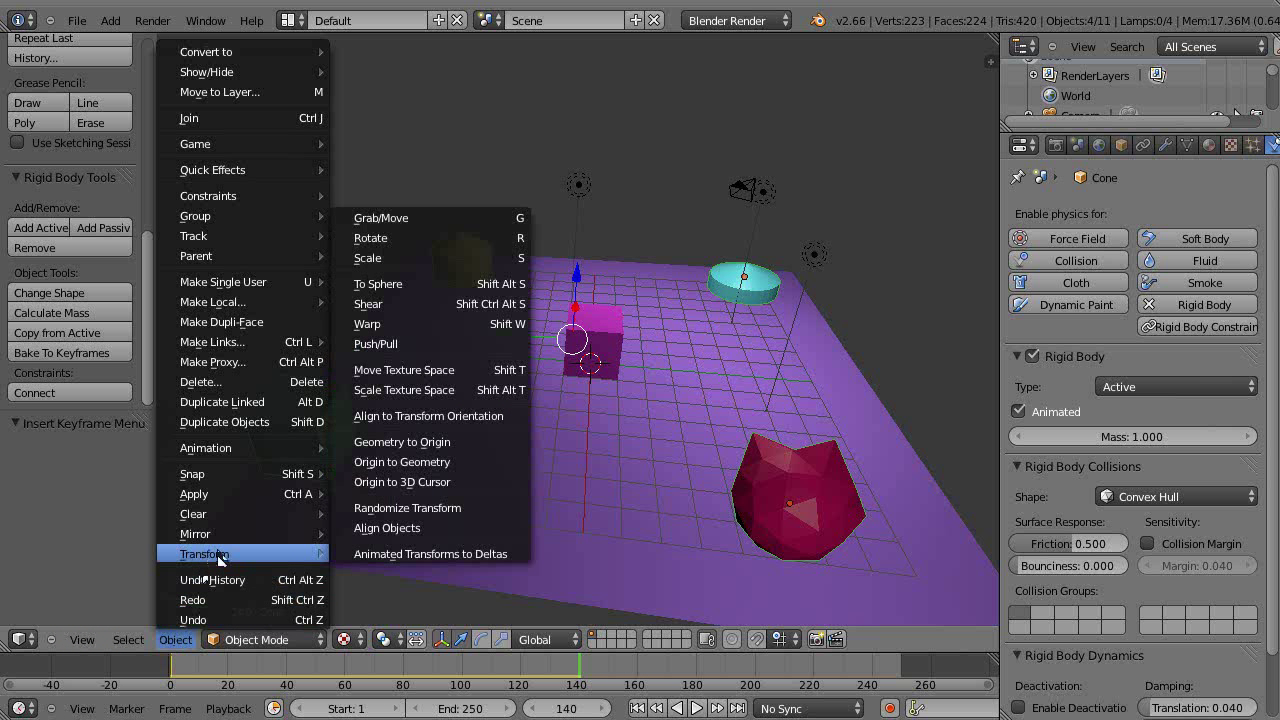
click(398, 343)
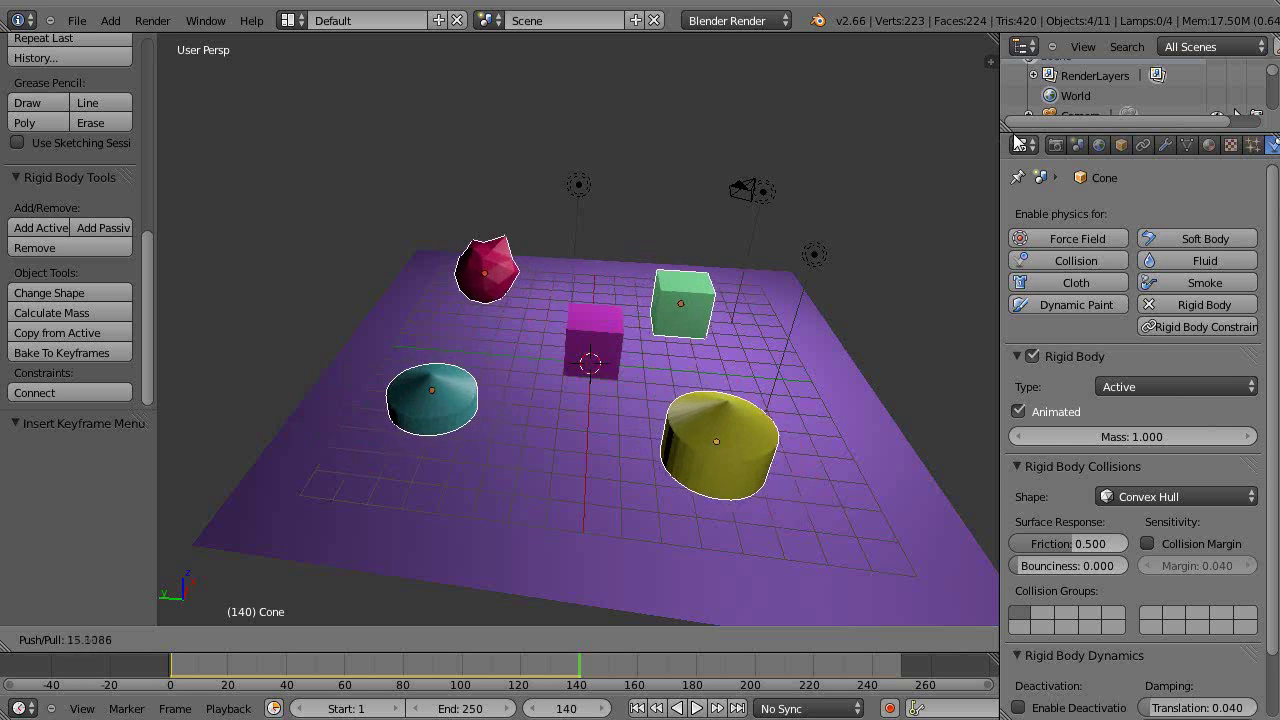
mouse_move(868, 199)
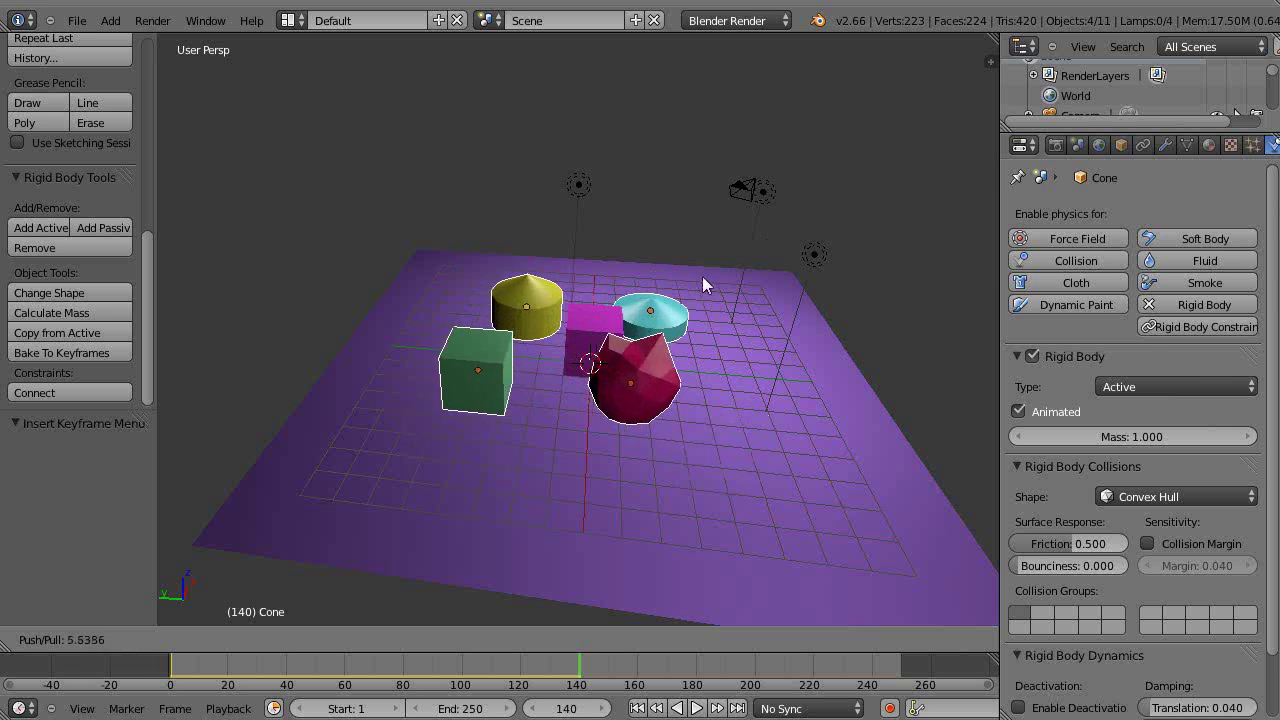
mouse_move(697, 277)
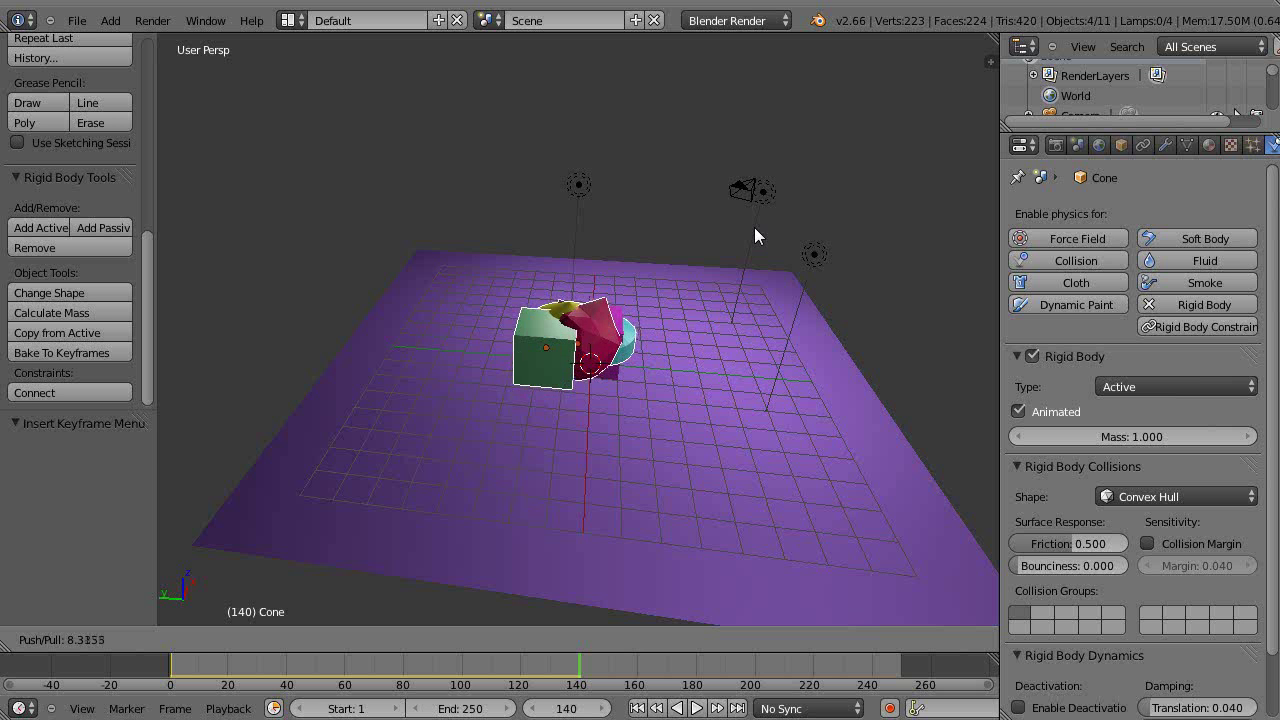
click(882, 179)
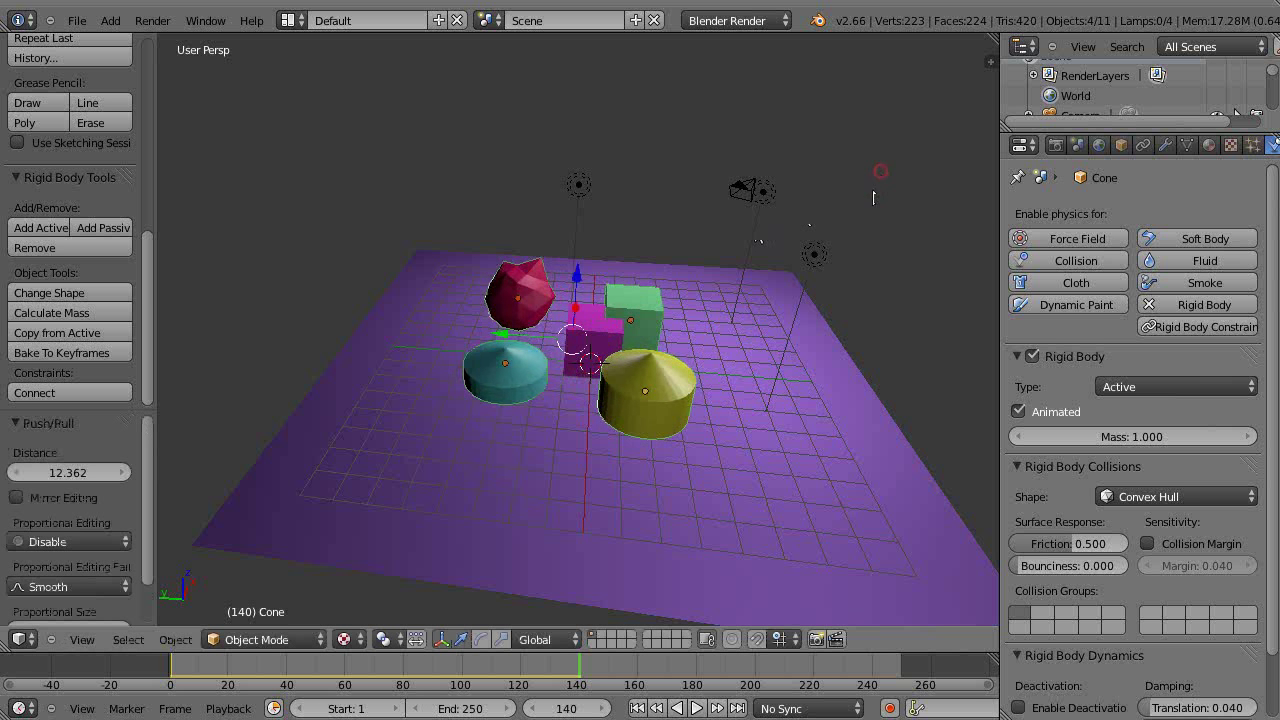
key(i)
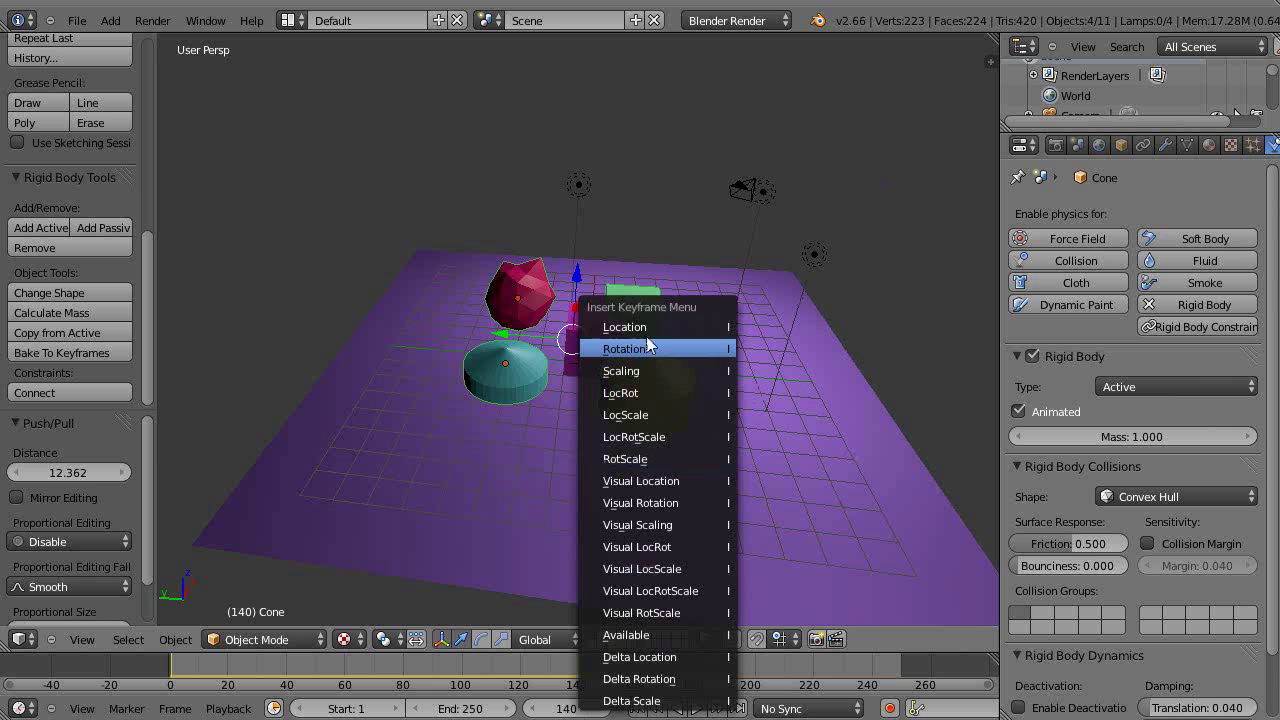
click(644, 329)
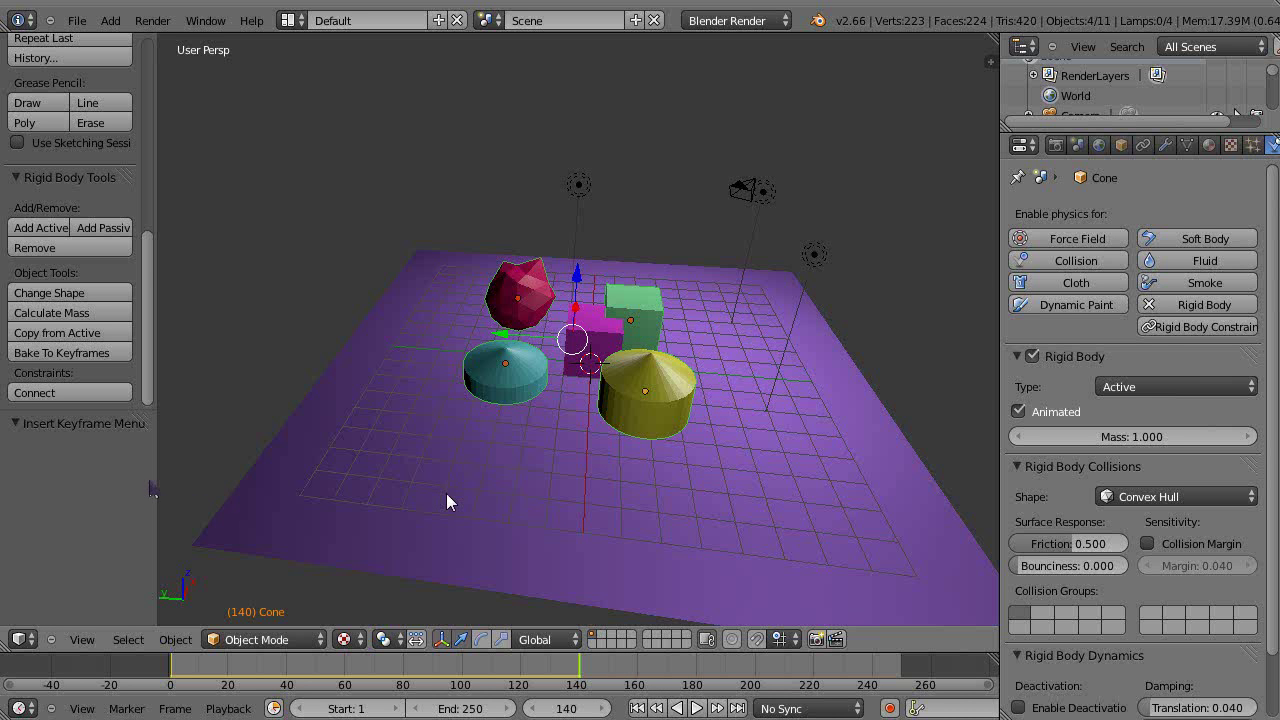
Hide the tool shelf, play the simulation in a maximized 3D view, and restore the layout after stopping it
key(t)
key(ctrl+Up)
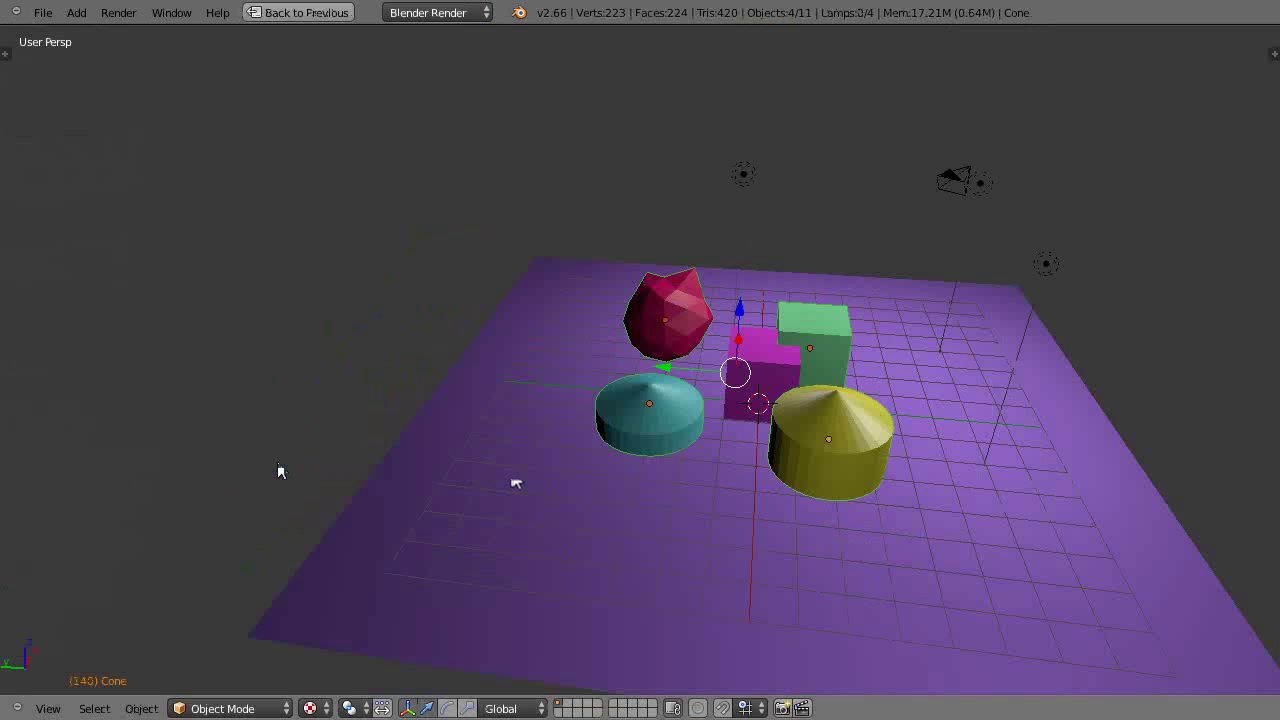
scroll(278, 466, up, 2)
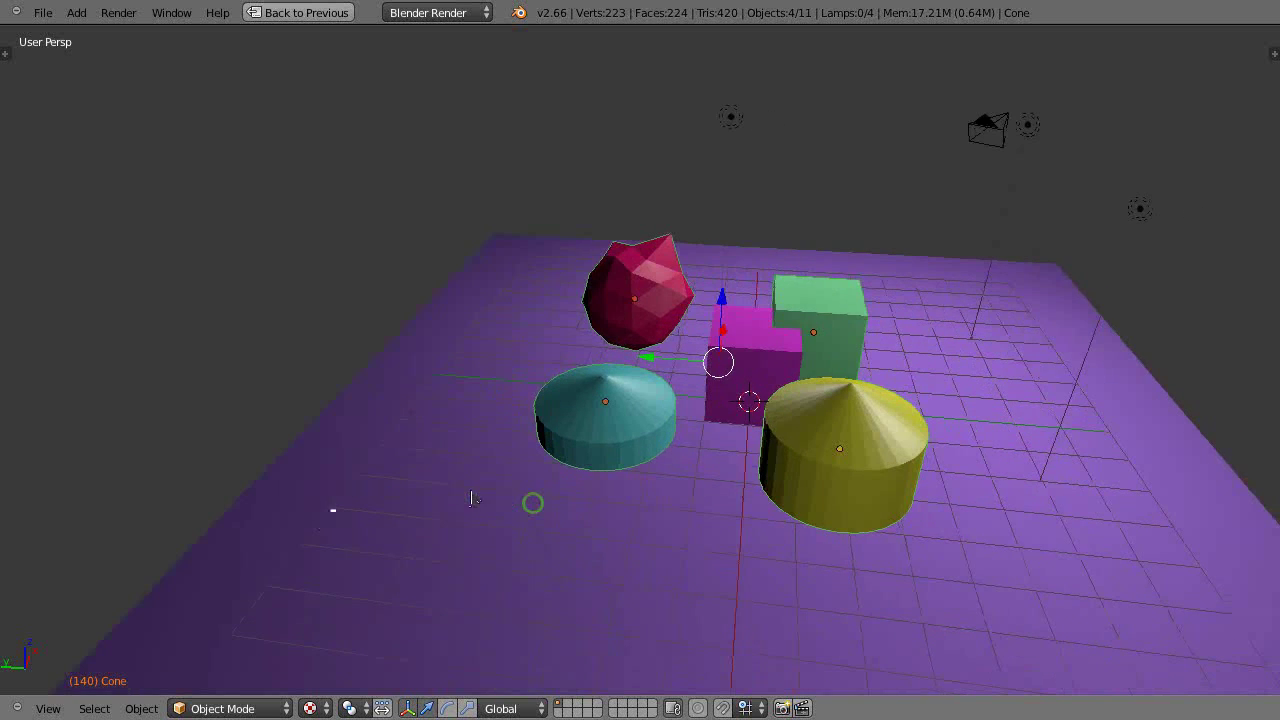
scroll(473, 498, down, 3)
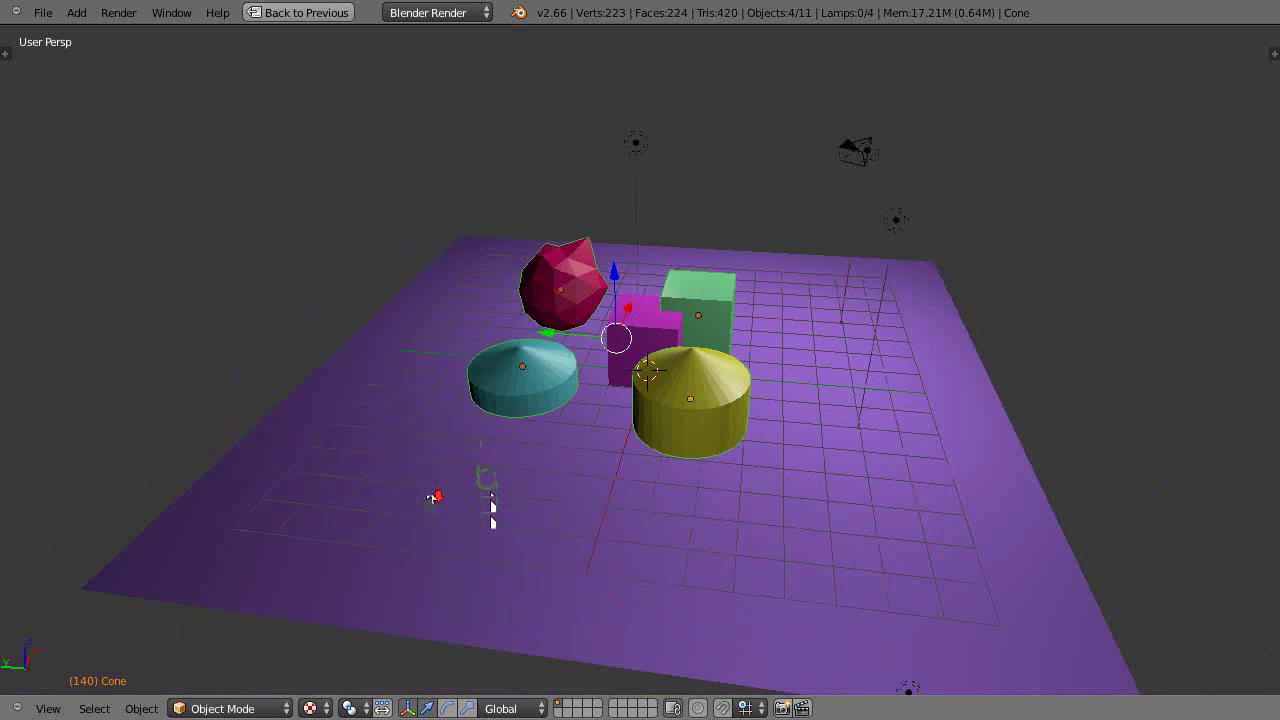
key(alt+a)
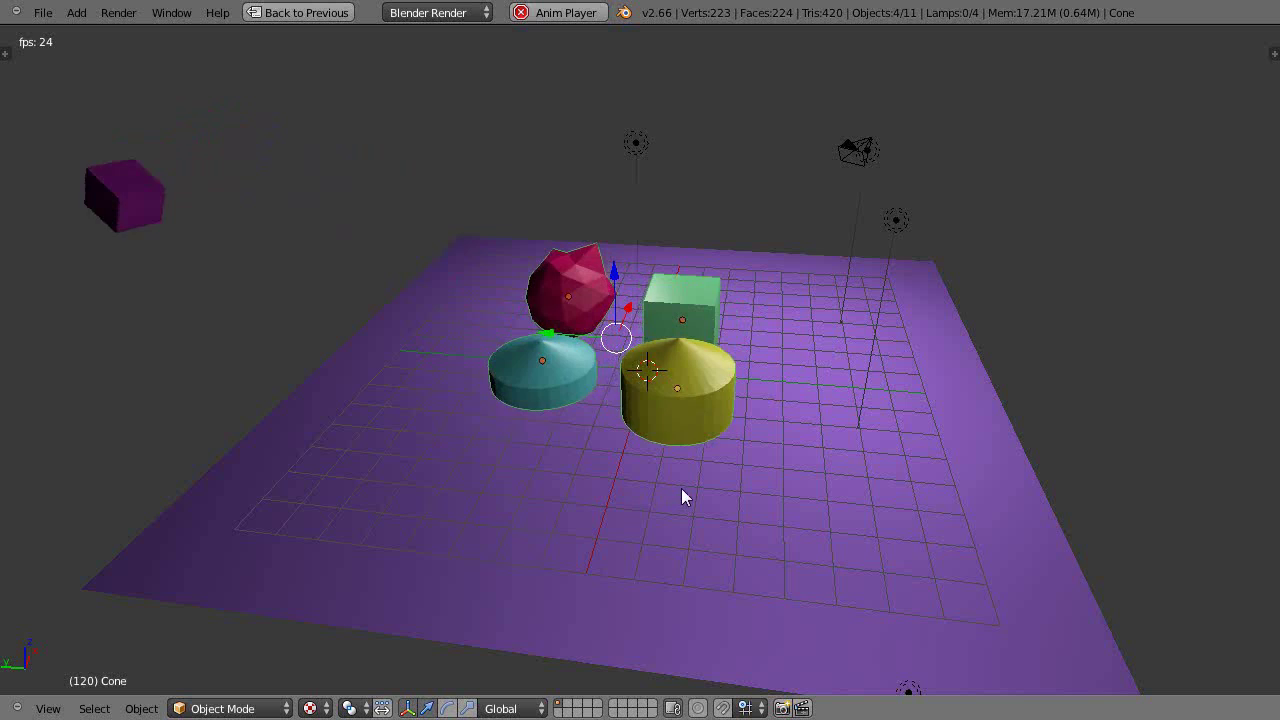
key(alt+a)
key(ctrl+Up)
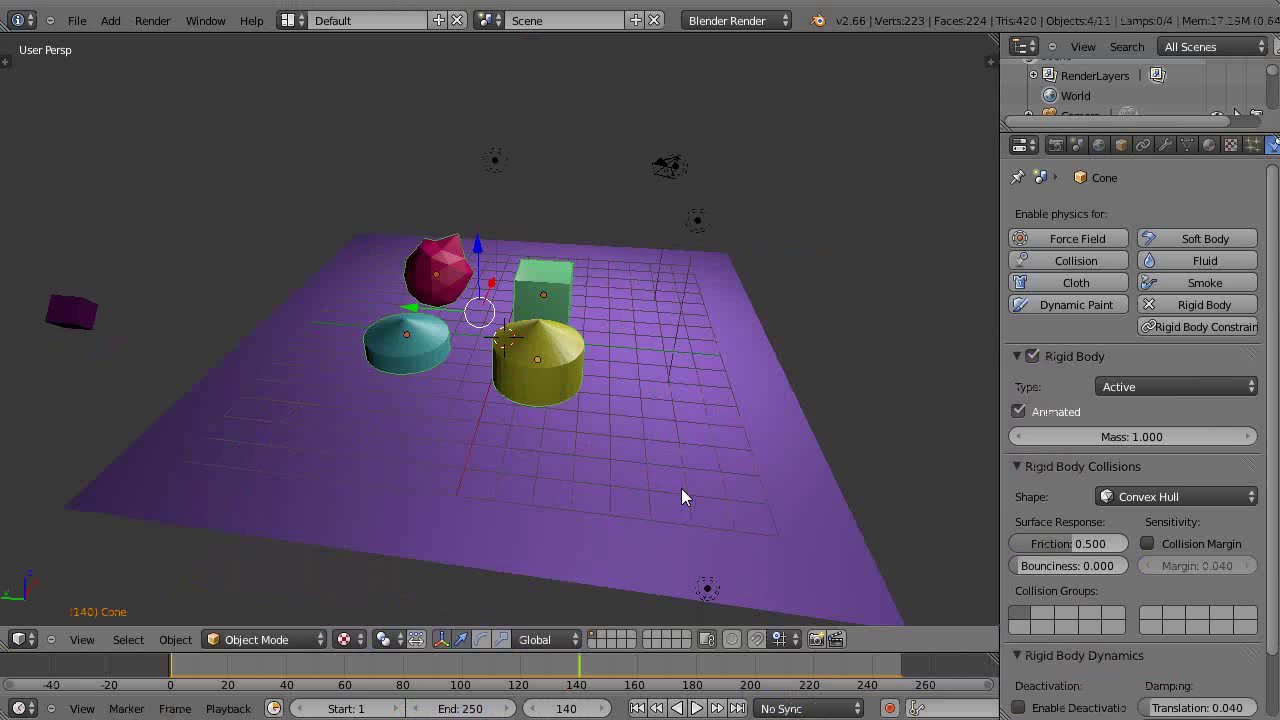
Split the 3D view horizontally and turn the lower area into a Graph Editor
drag(2, 645, 8, 416)
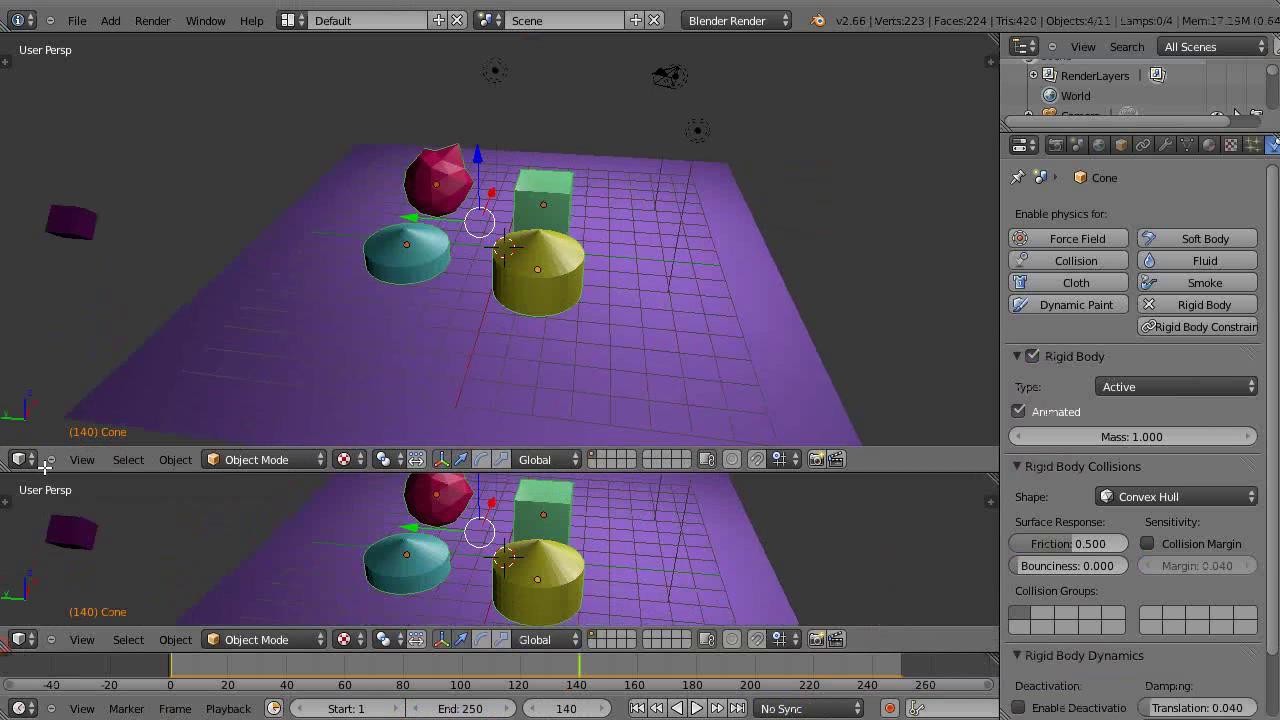
click(18, 641)
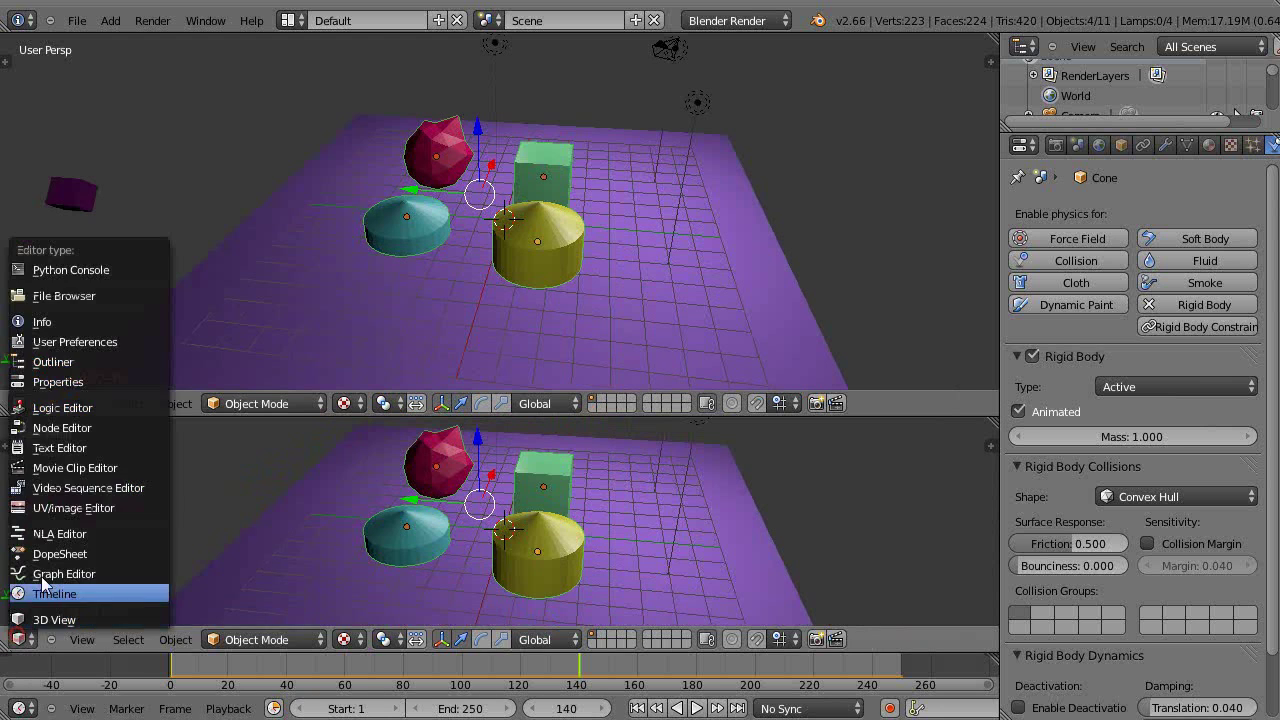
click(45, 570)
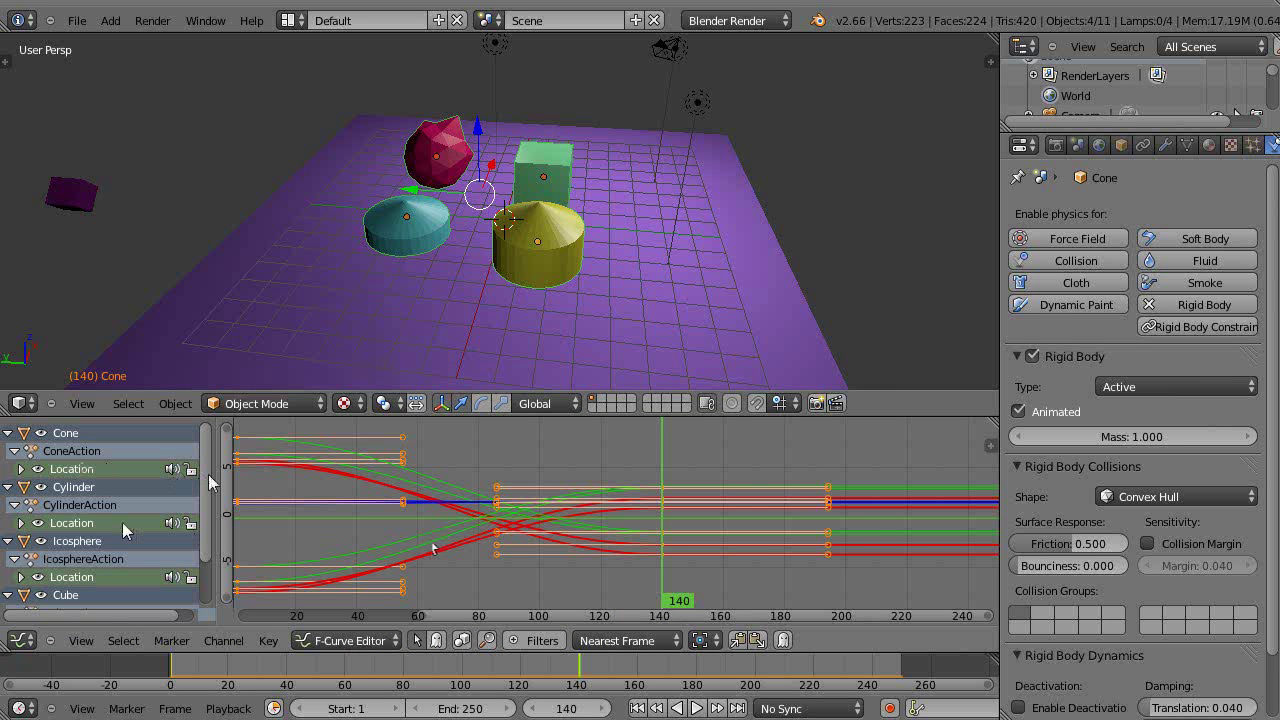
Maximize the Graph Editor and expand the Location channels of the Cube, Icosphere, Cylinder and Cone
key(ctrl+Up)
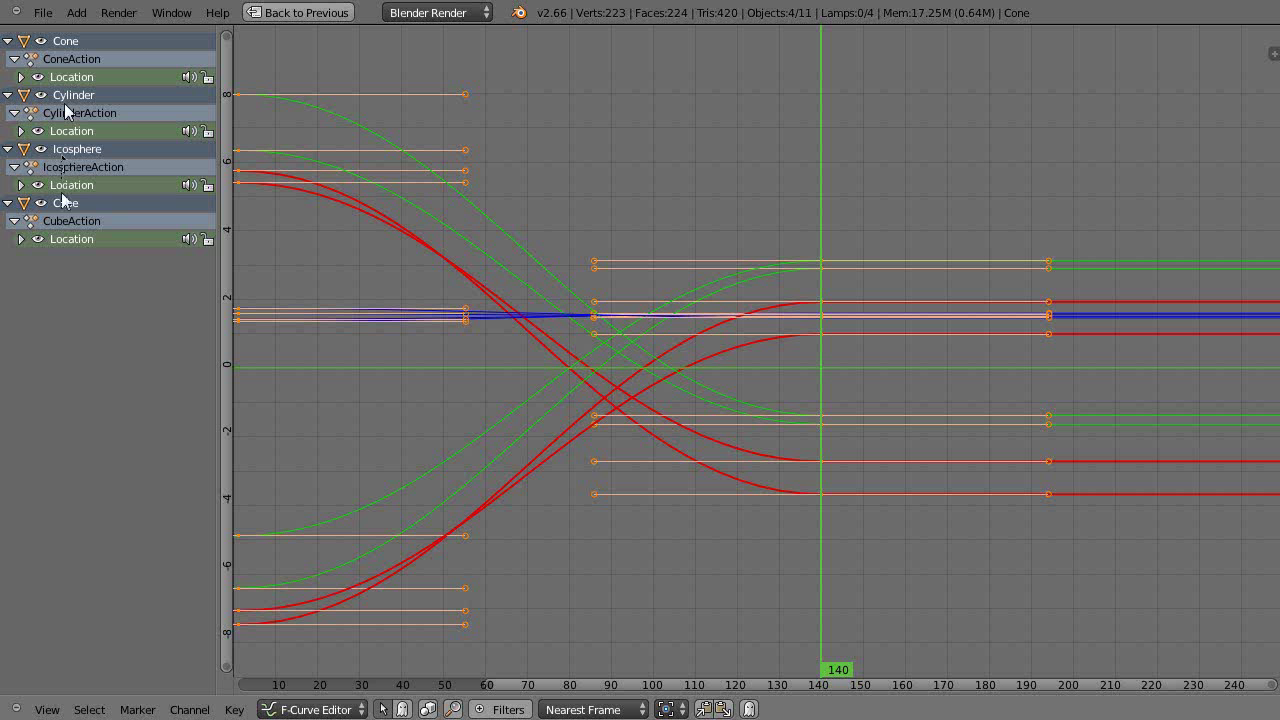
click(21, 239)
click(21, 185)
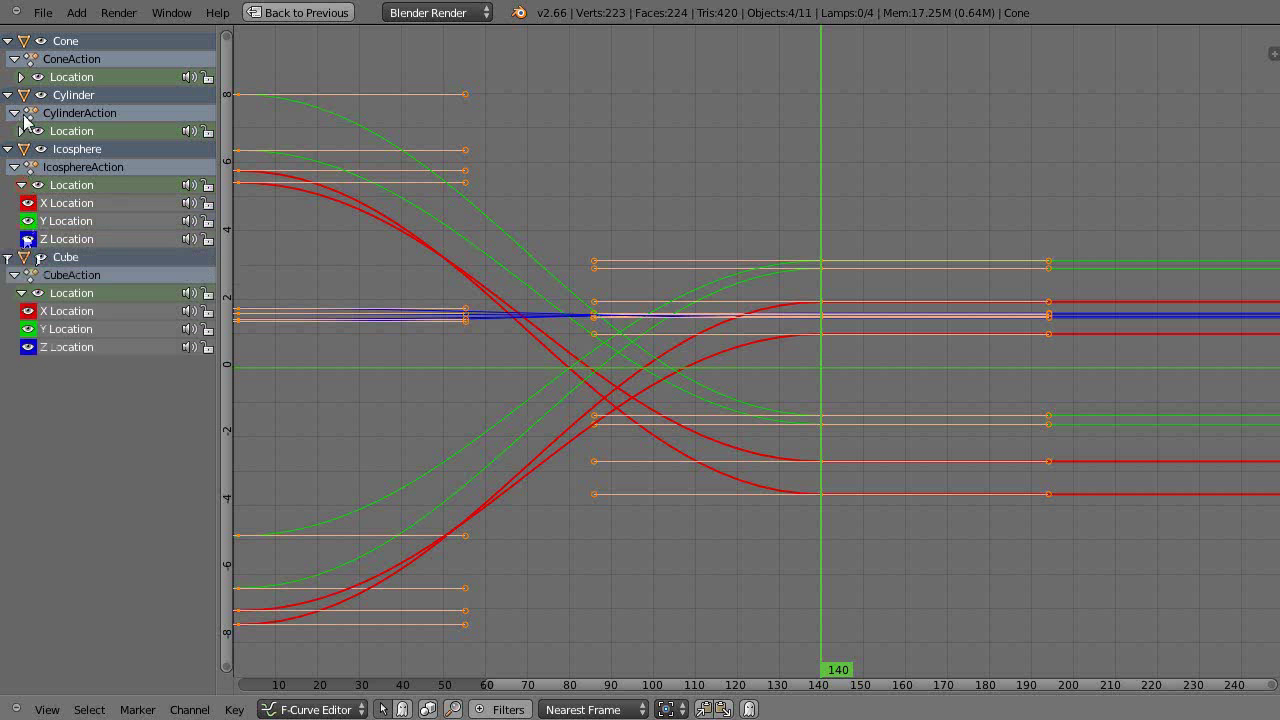
click(21, 131)
click(21, 77)
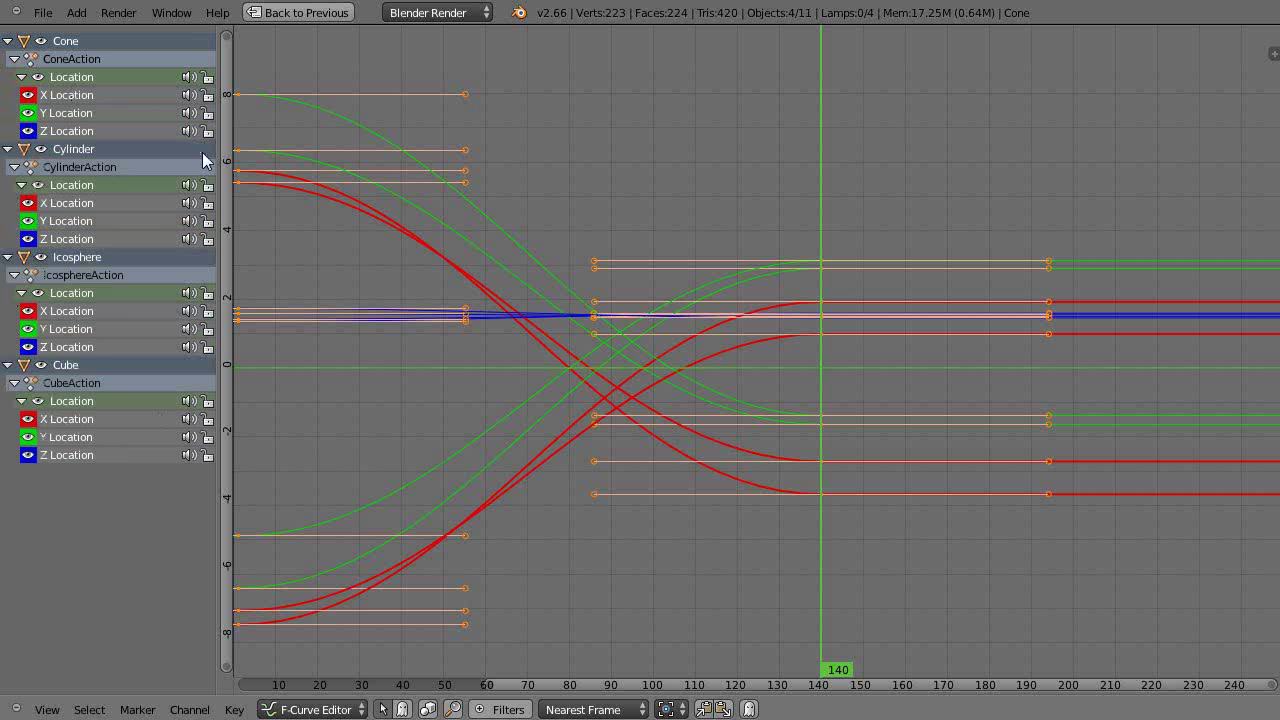
Examine the Cone's X, the Cylinder's Z and the Icosphere's Y Location curves, and restore the split layout
click(68, 95)
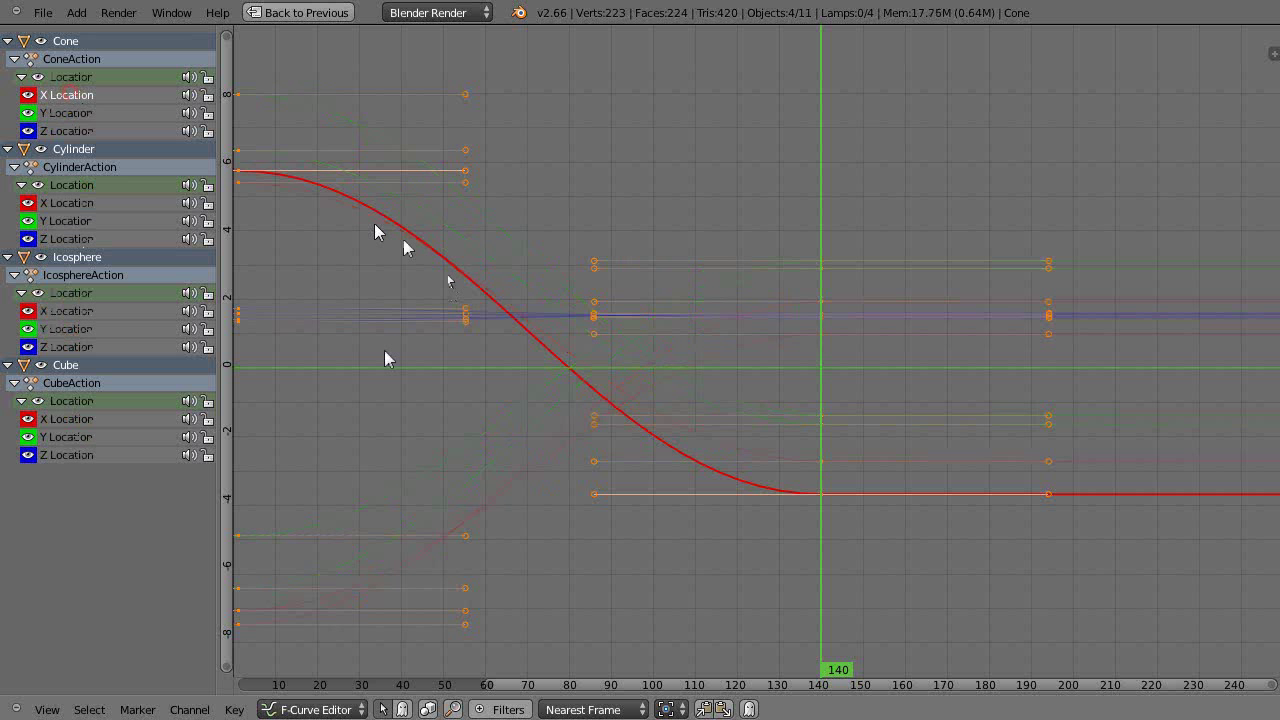
click(70, 239)
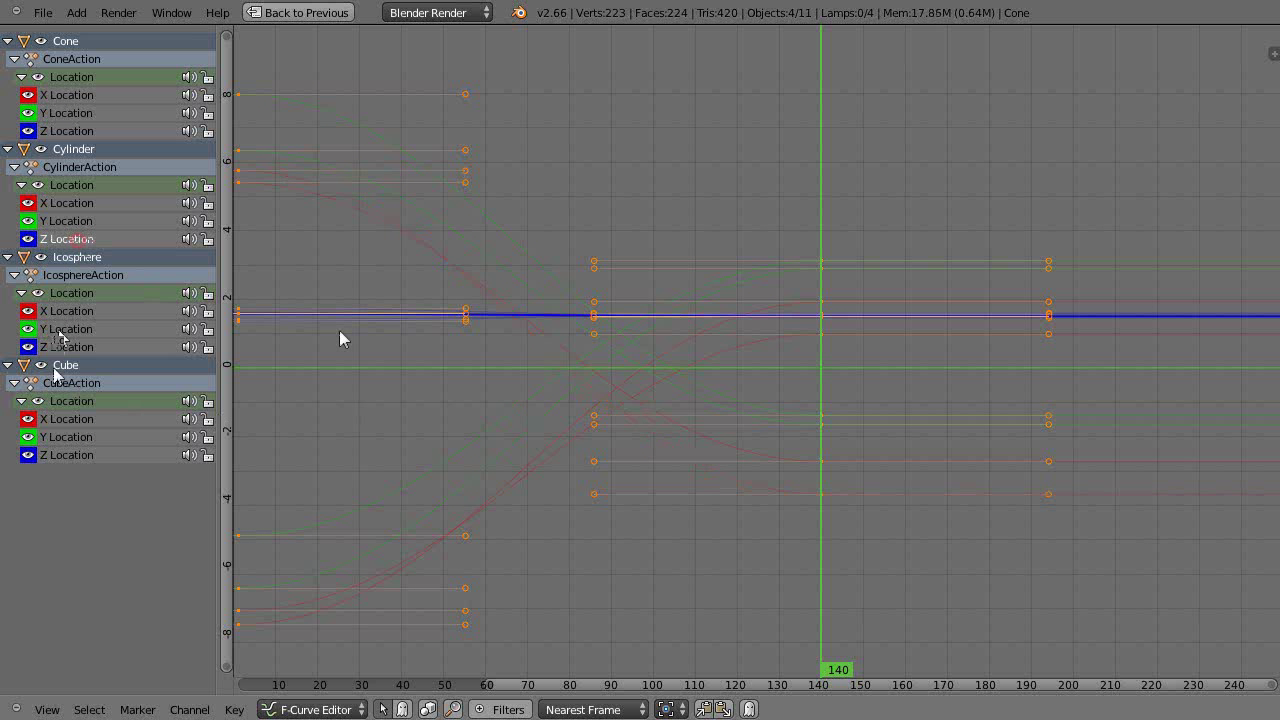
click(62, 329)
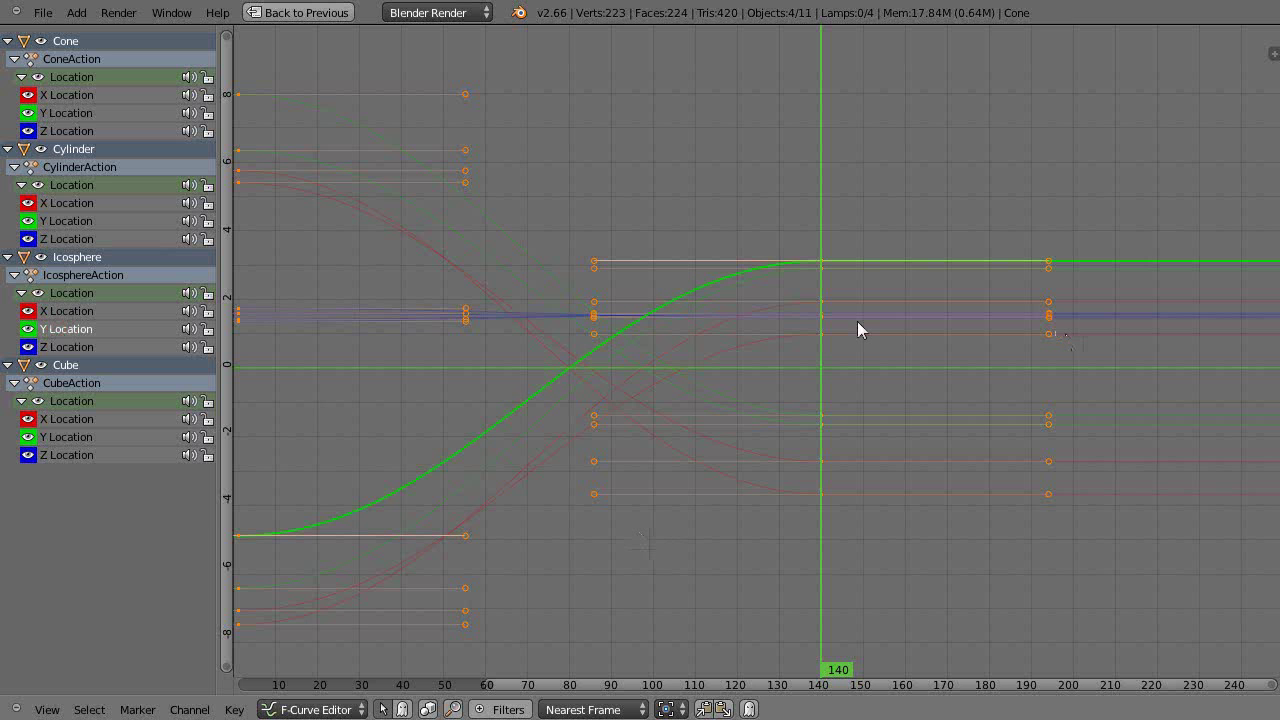
key(ctrl+Up)
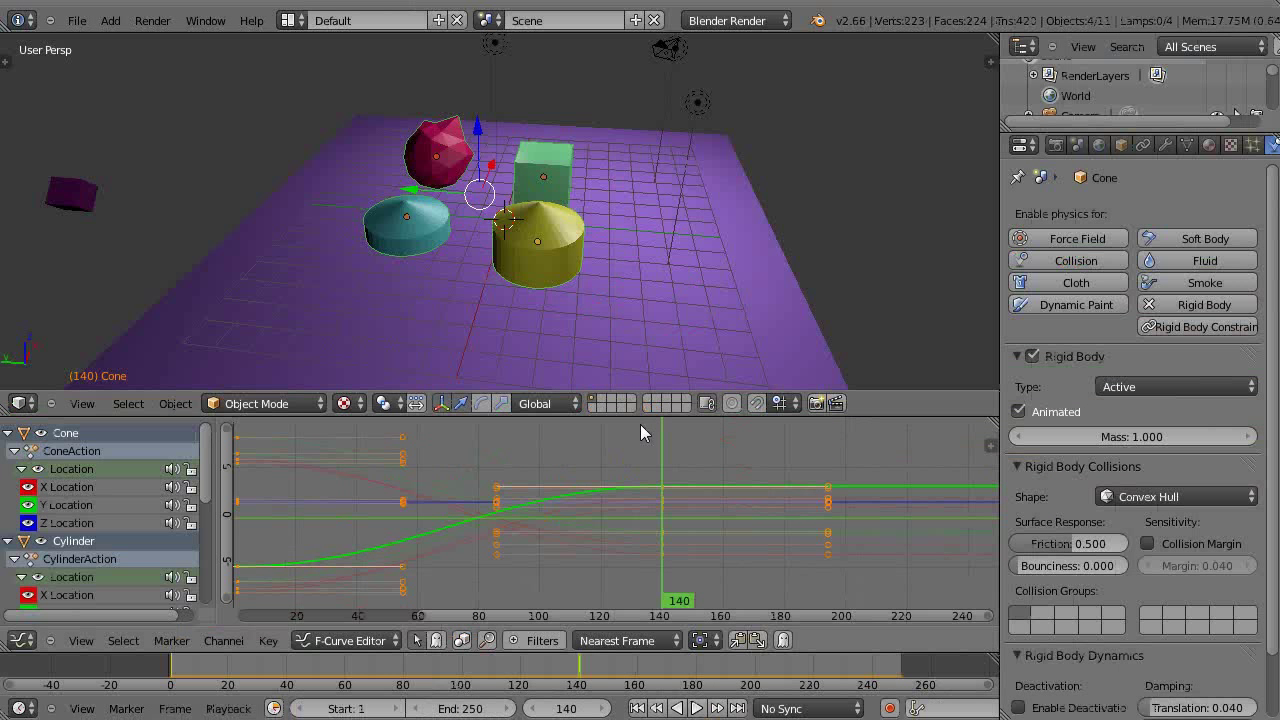